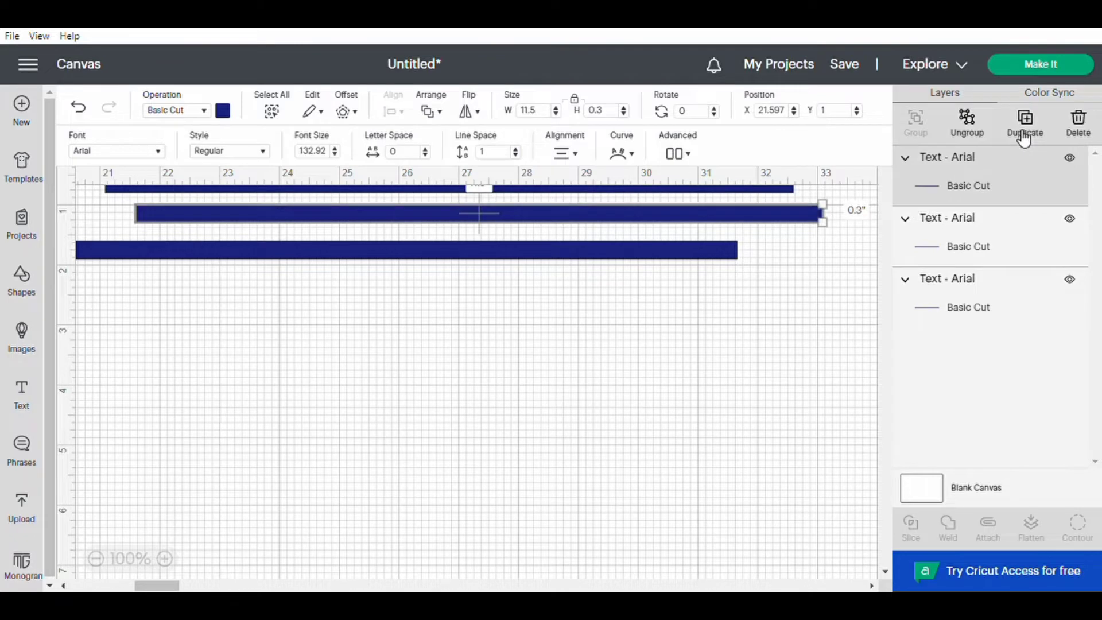
# - Duplicate the selected 11.5 x 0.3 inch blue bar four times
pyautogui.click(1025, 135)
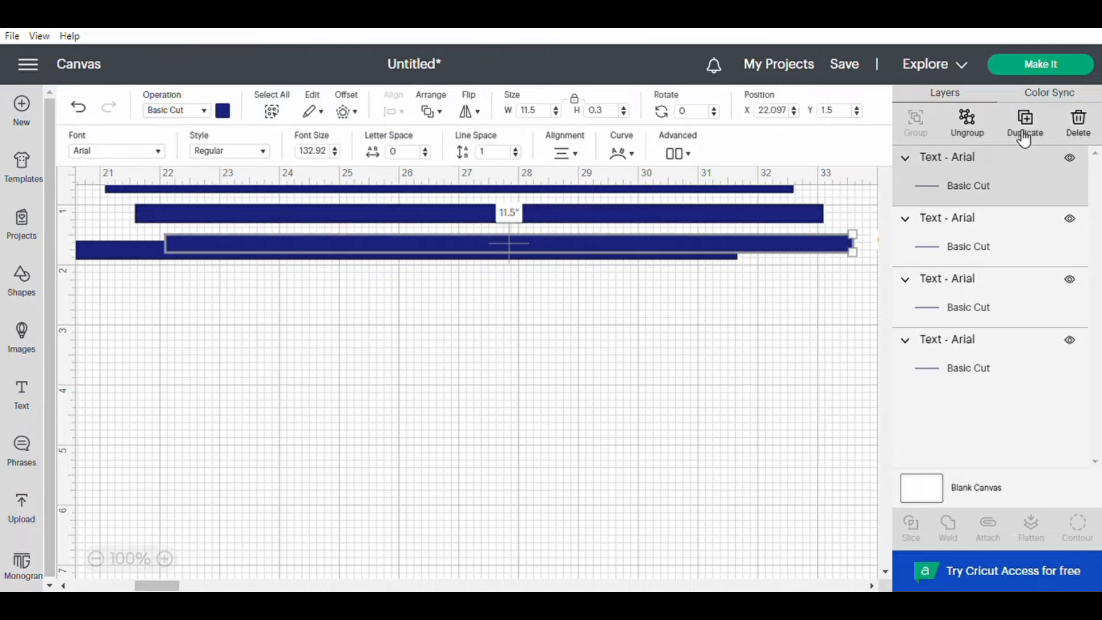
pyautogui.click(1024, 136)
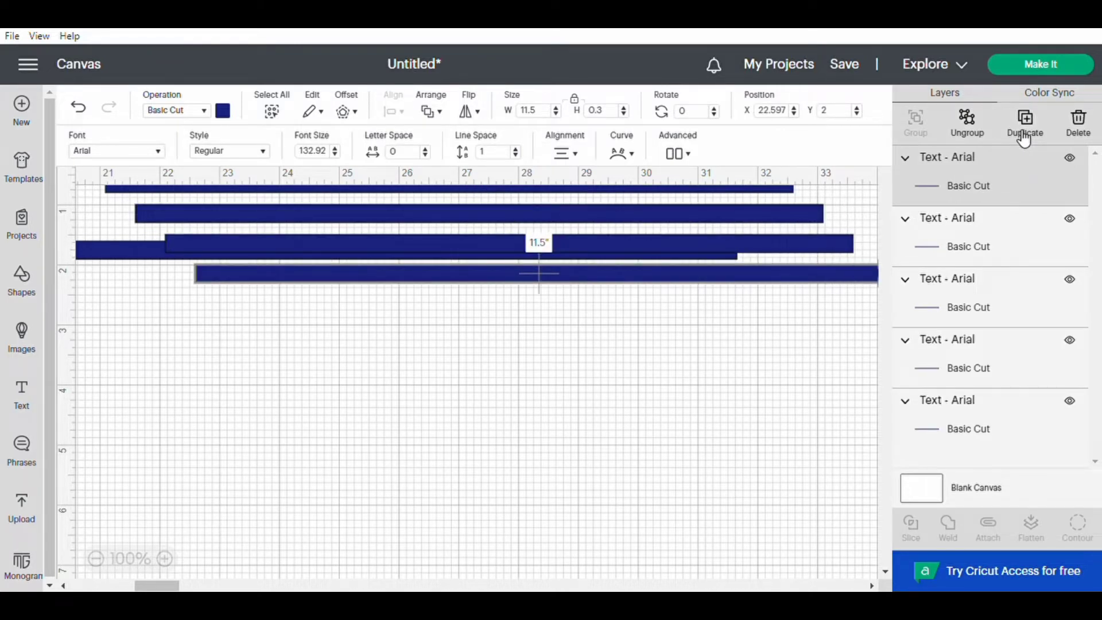
pyautogui.click(1025, 136)
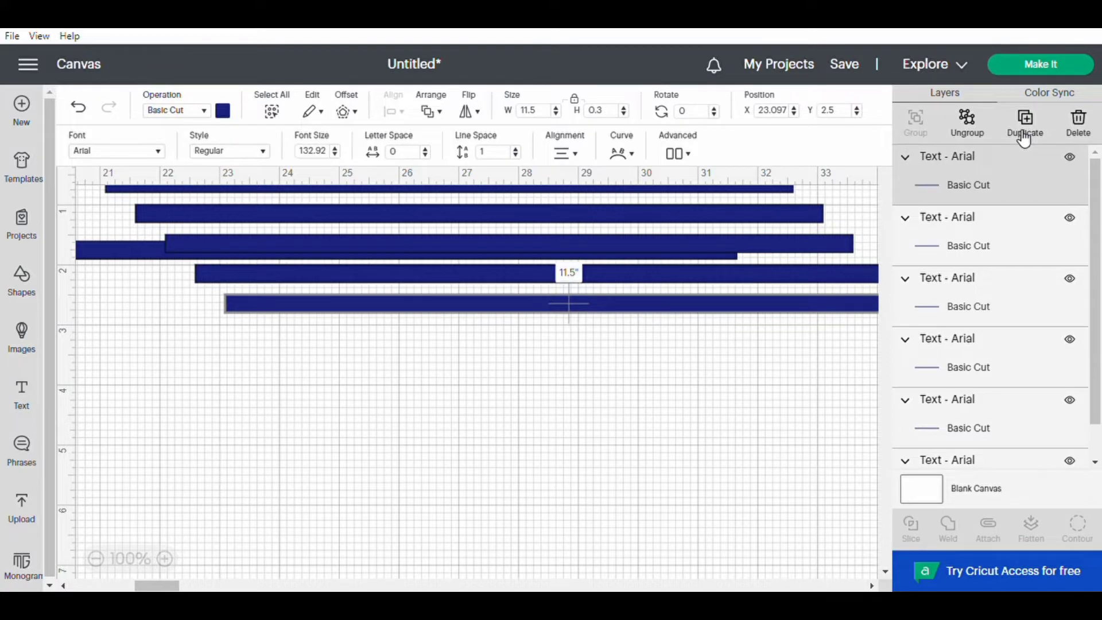
pyautogui.click(1025, 136)
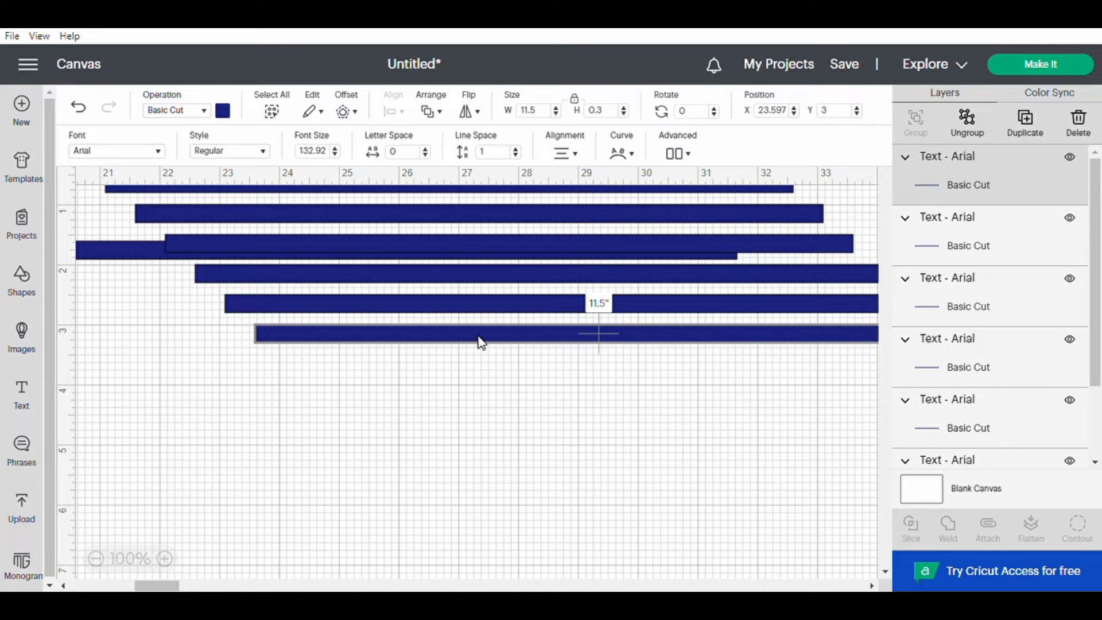
pyautogui.click(454, 411)
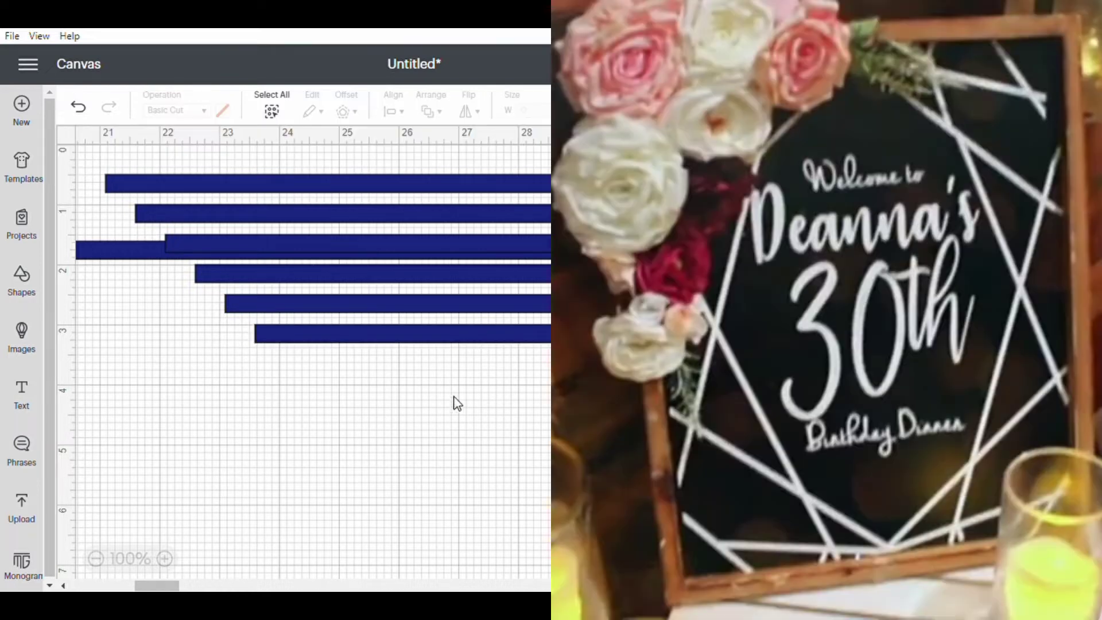
# - Change the material color of the lowest blue bar to black
pyautogui.click(453, 340)
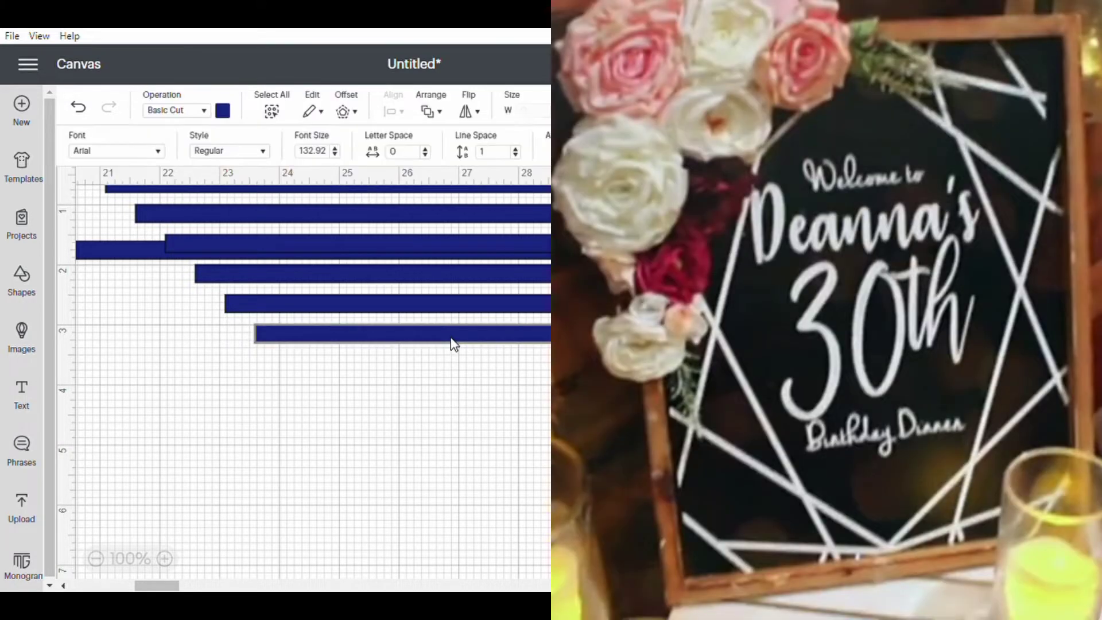
pyautogui.click(222, 111)
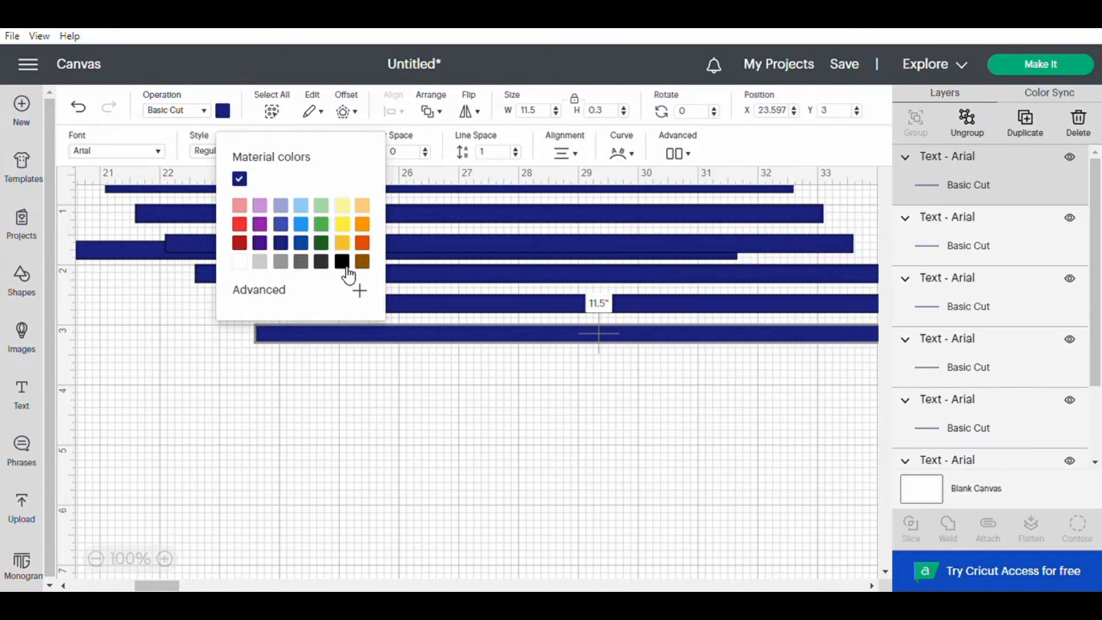
pyautogui.click(345, 264)
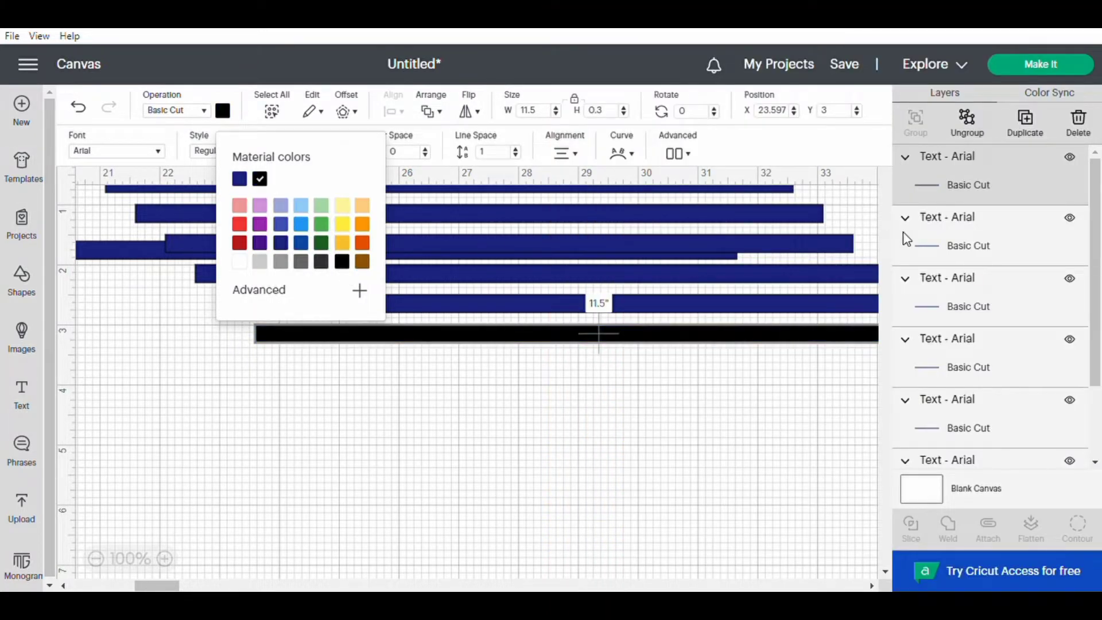
pyautogui.click(1031, 131)
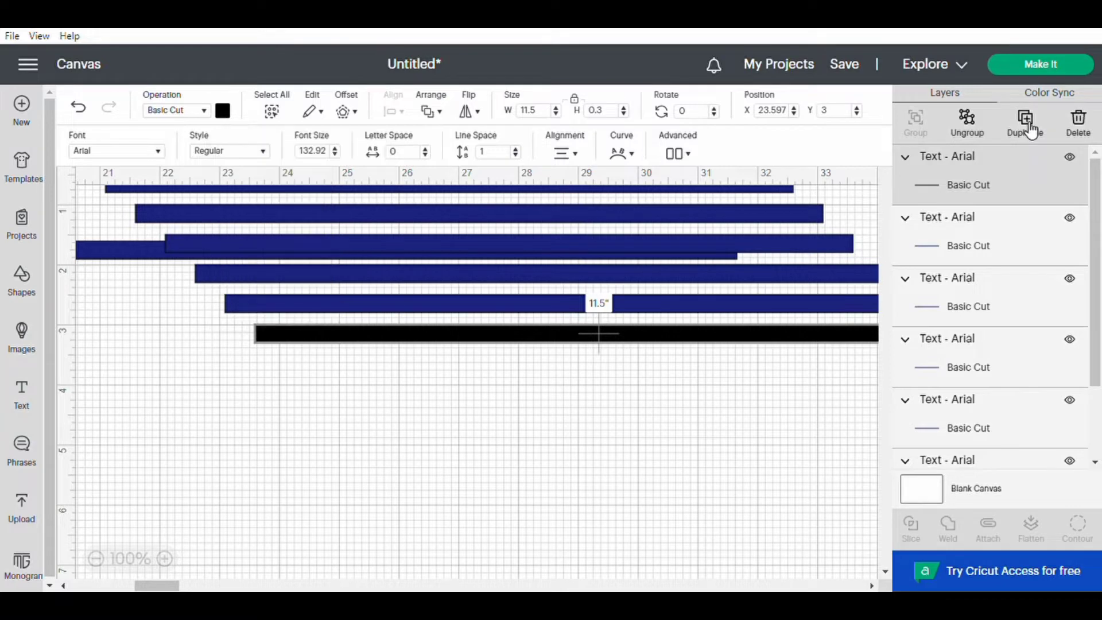
# - Duplicate the black bar five times, leaving nothing selected
pyautogui.click(1032, 131)
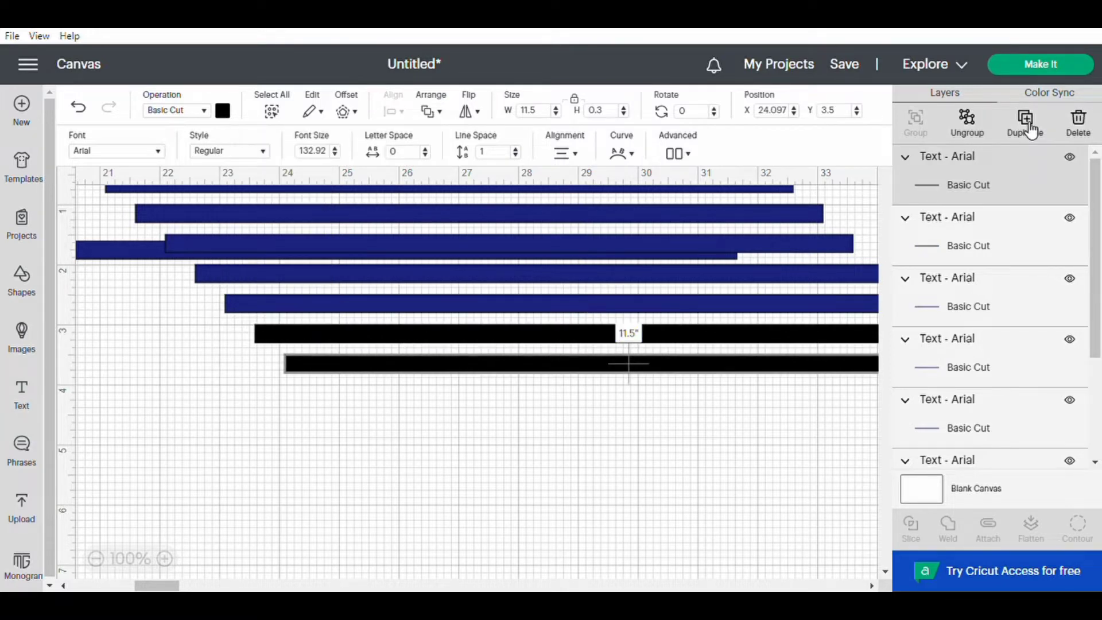
pyautogui.click(1031, 131)
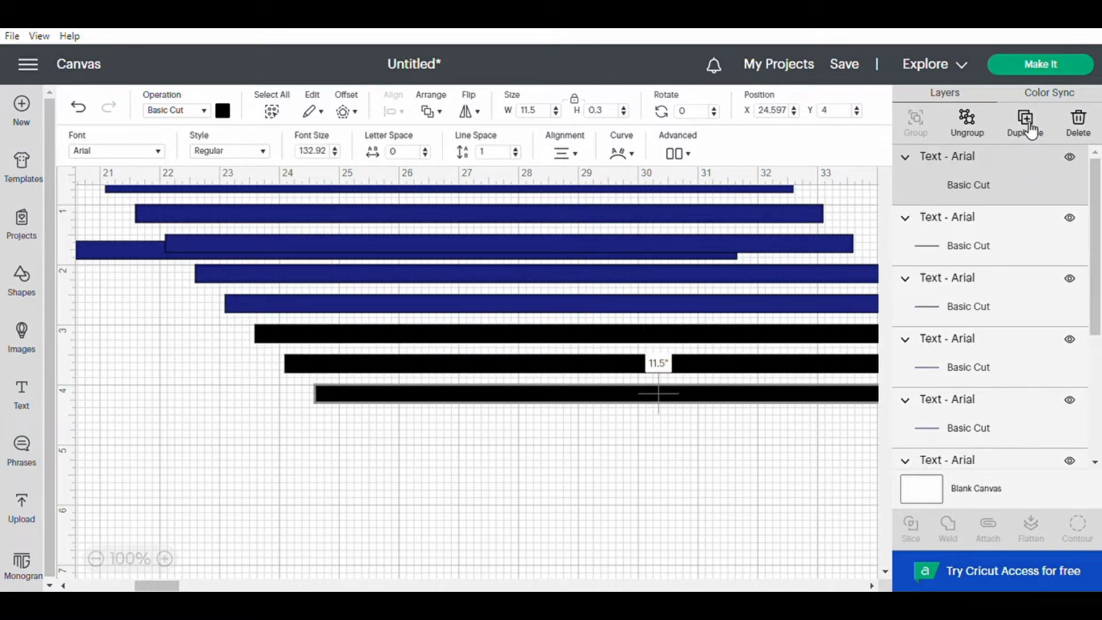
pyautogui.click(1031, 131)
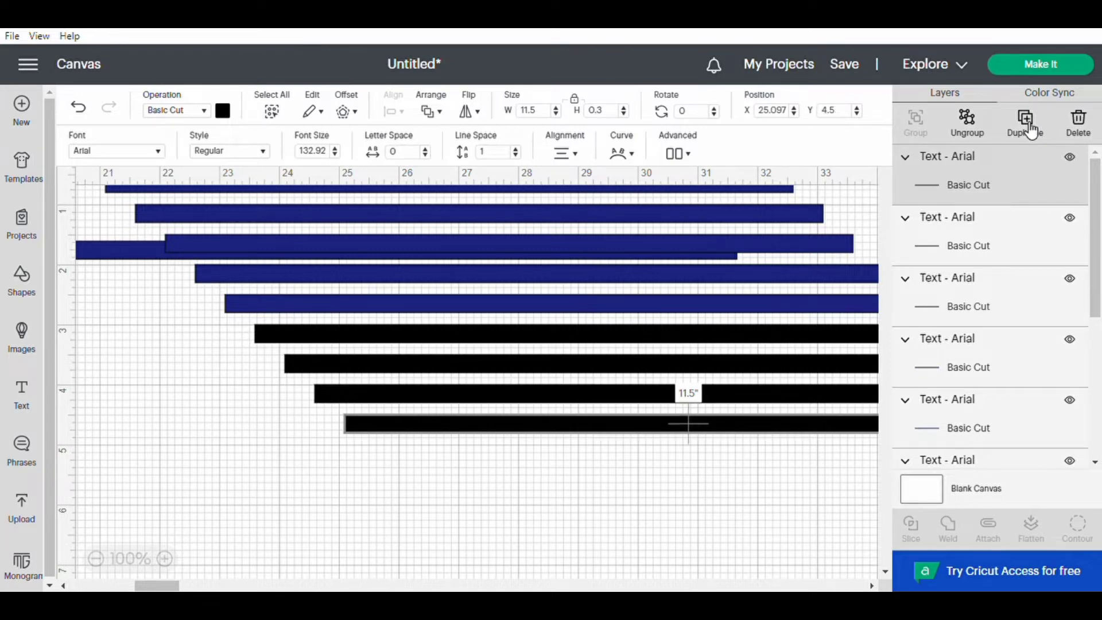
pyautogui.click(1032, 131)
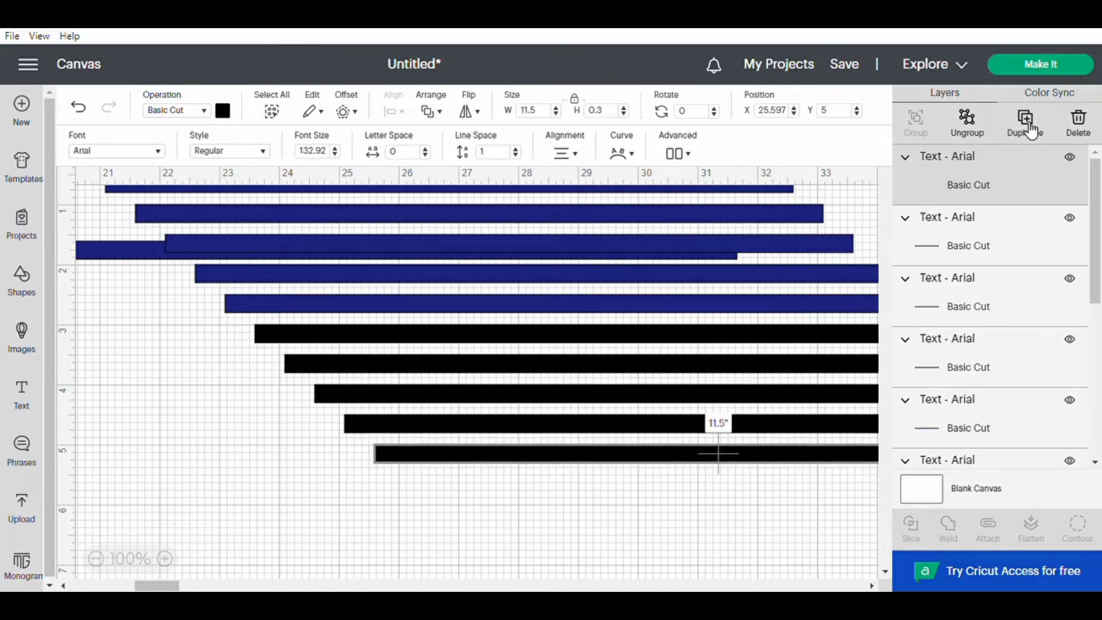
pyautogui.click(1031, 131)
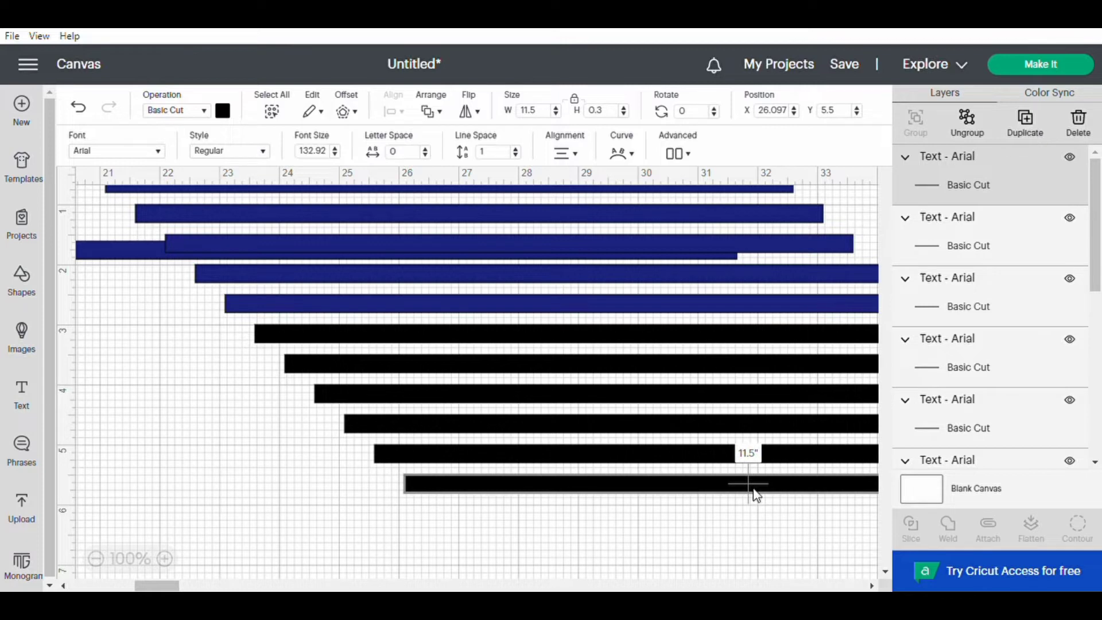
pyautogui.click(832, 559)
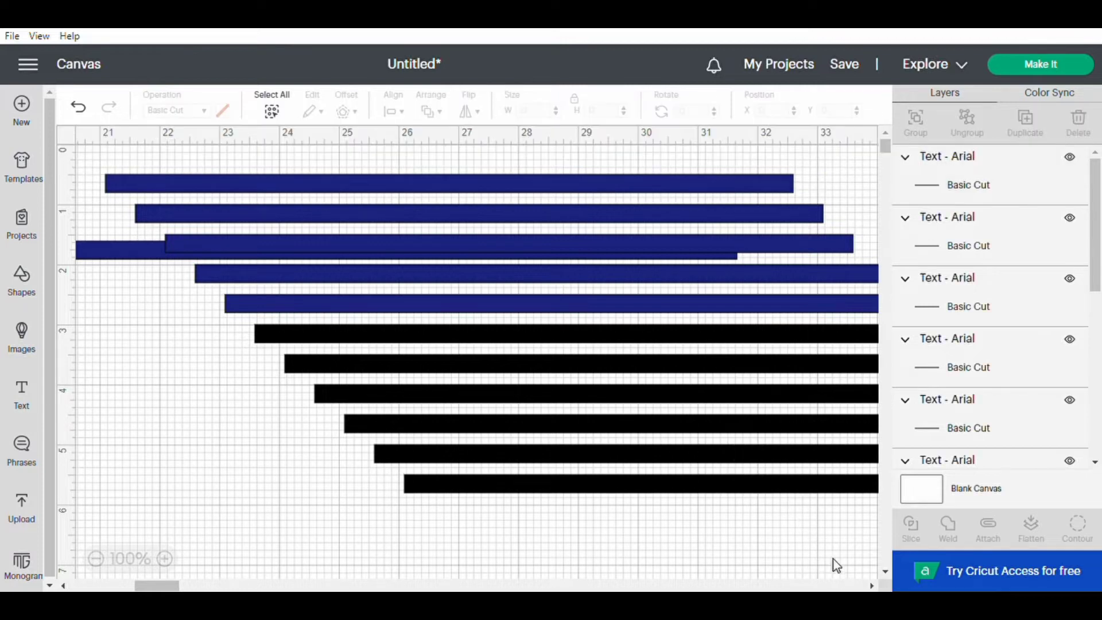
# - Add a text object reading "Welcome to" to the canvas
pyautogui.click(885, 570)
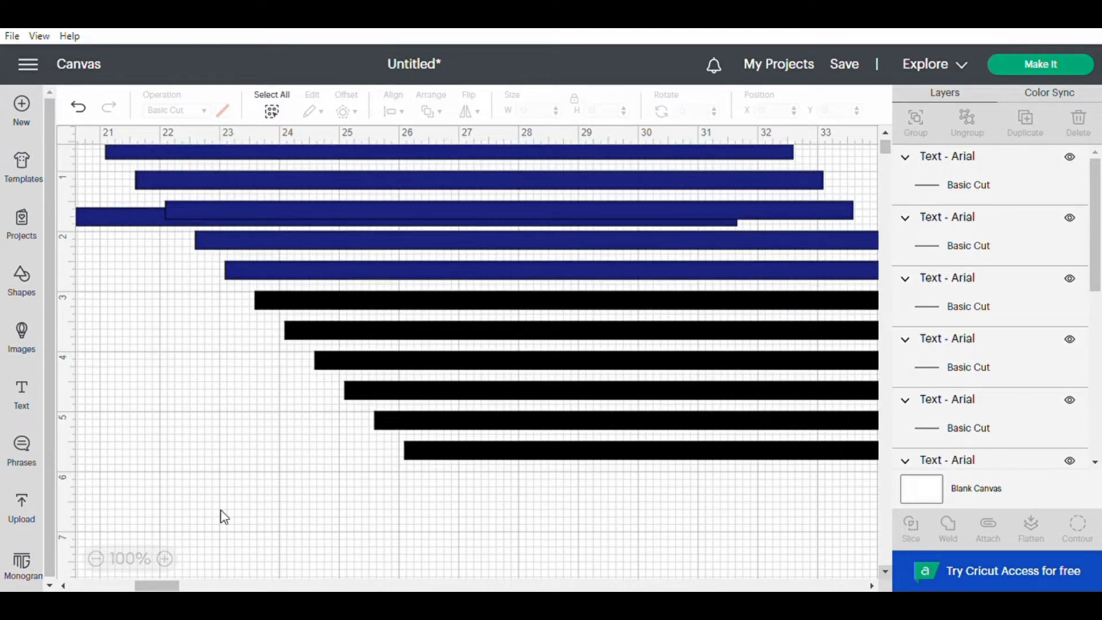
pyautogui.scroll(-1, 222, 510)
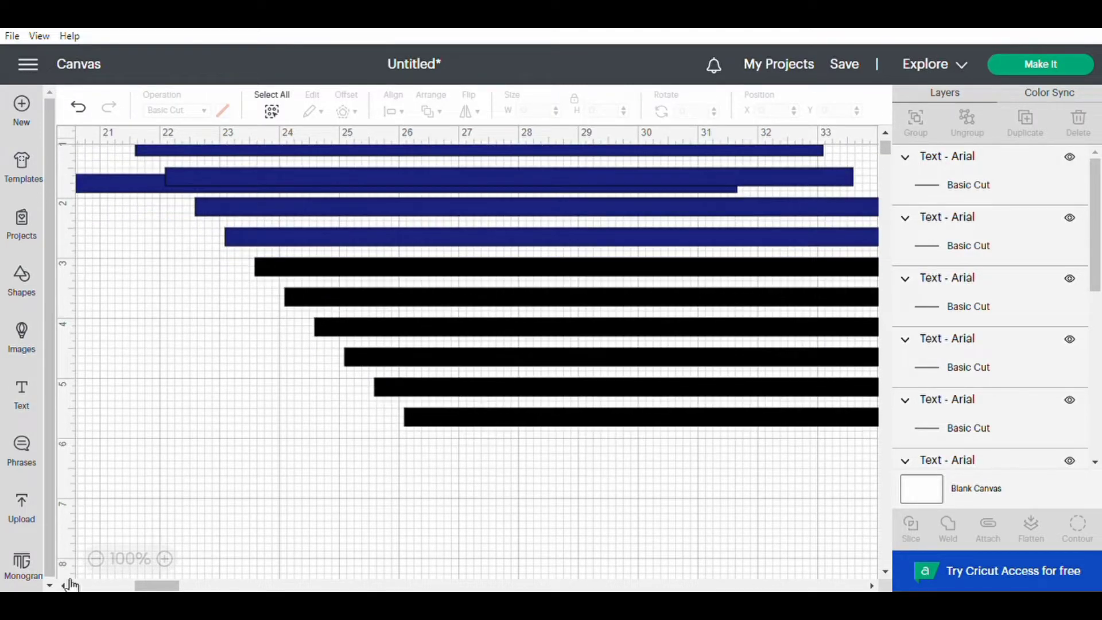
pyautogui.click(95, 559)
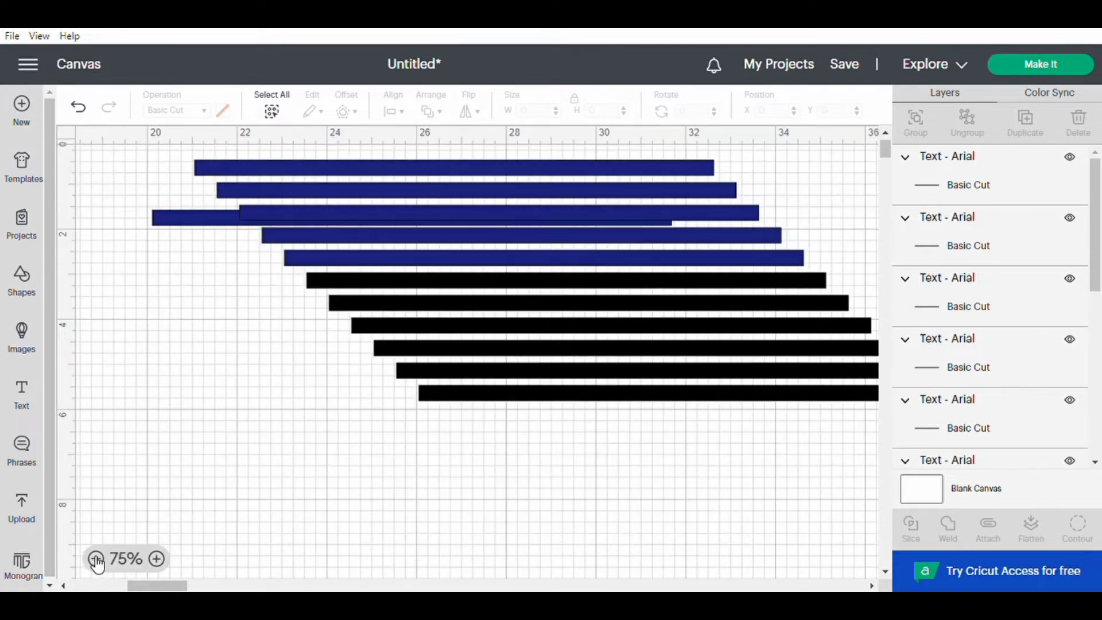
pyautogui.click(25, 387)
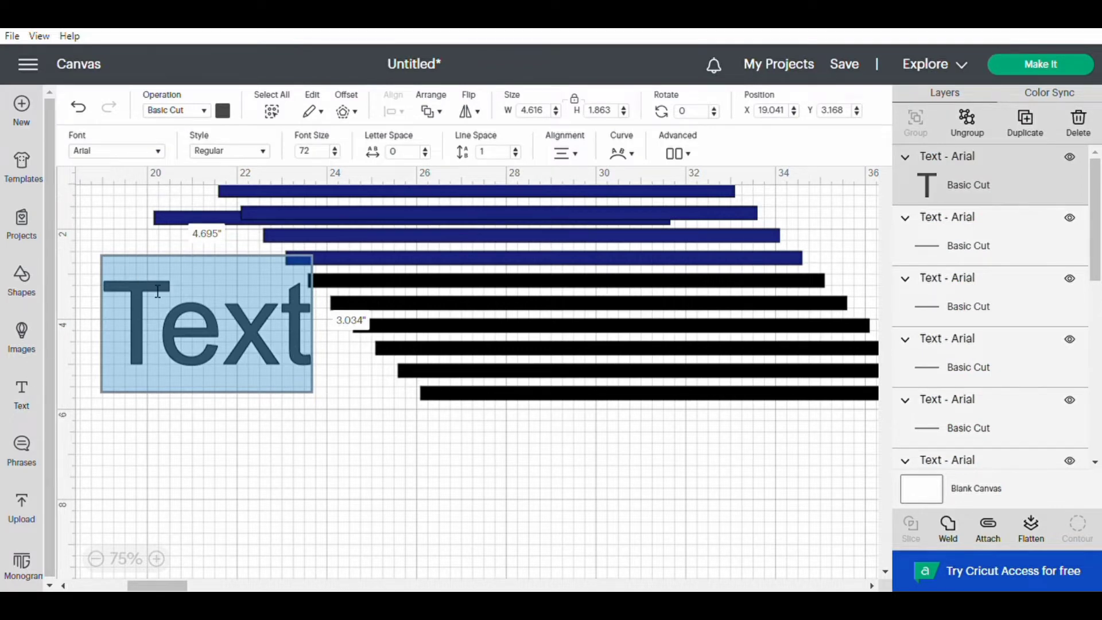
pyautogui.write('Welcome t')
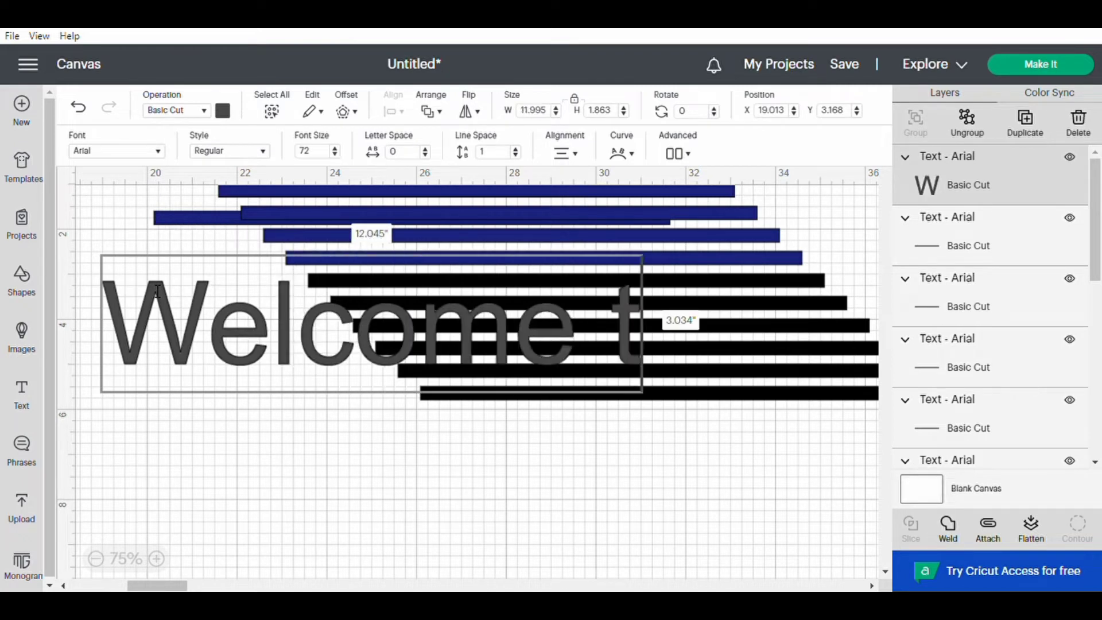
pyautogui.write('o')
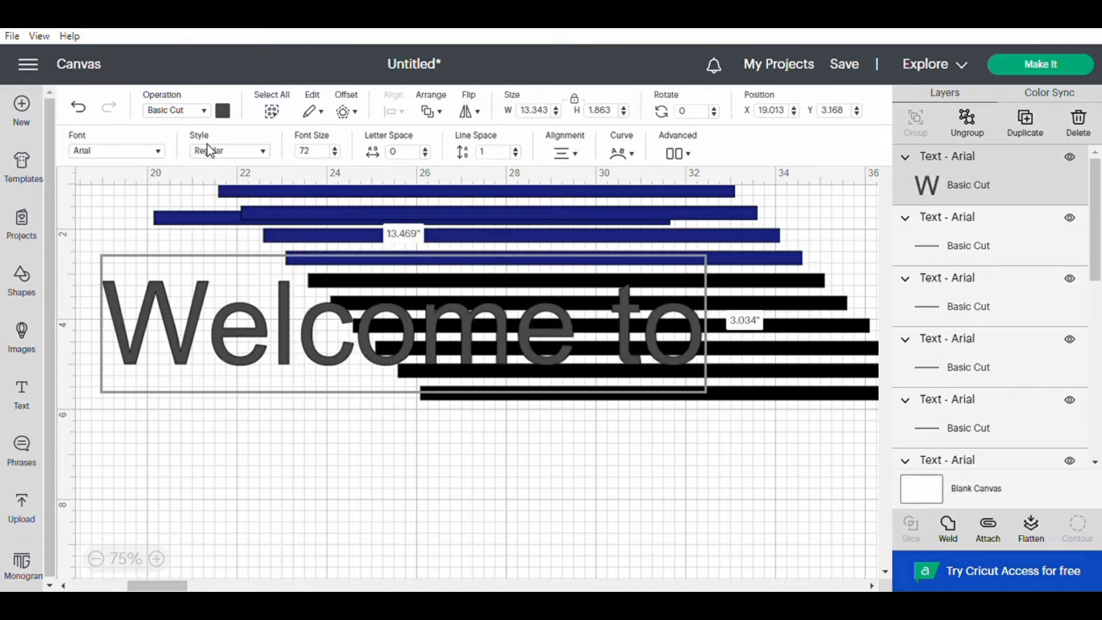
# - Set the "Welcome to" text in the Agilia system font and move it down to the empty area beside the lowest bar
pyautogui.click(145, 152)
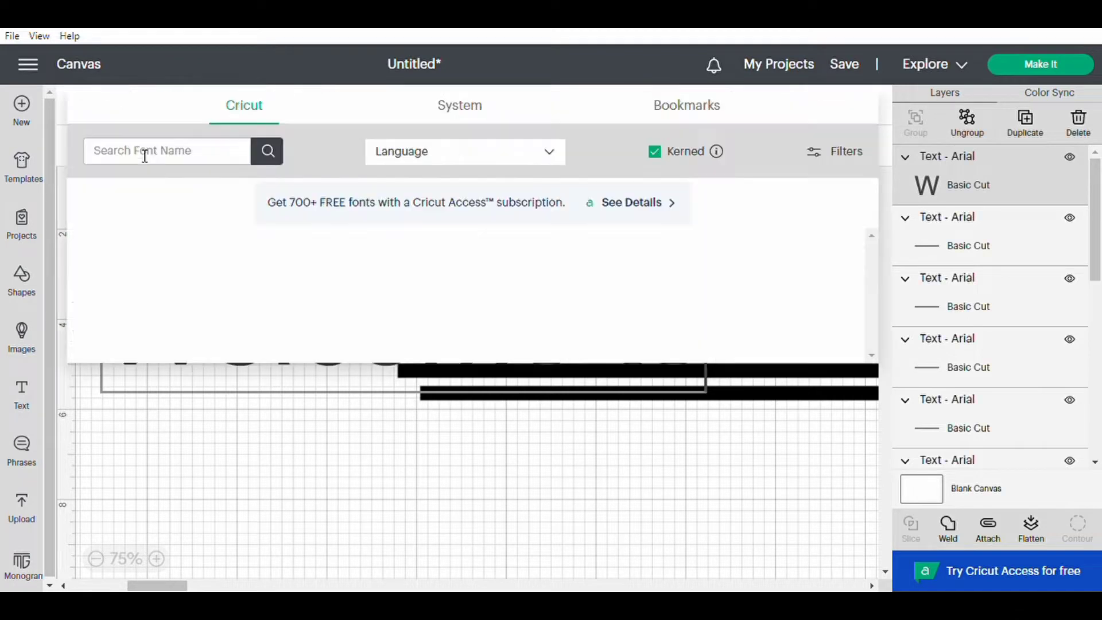
pyautogui.click(459, 114)
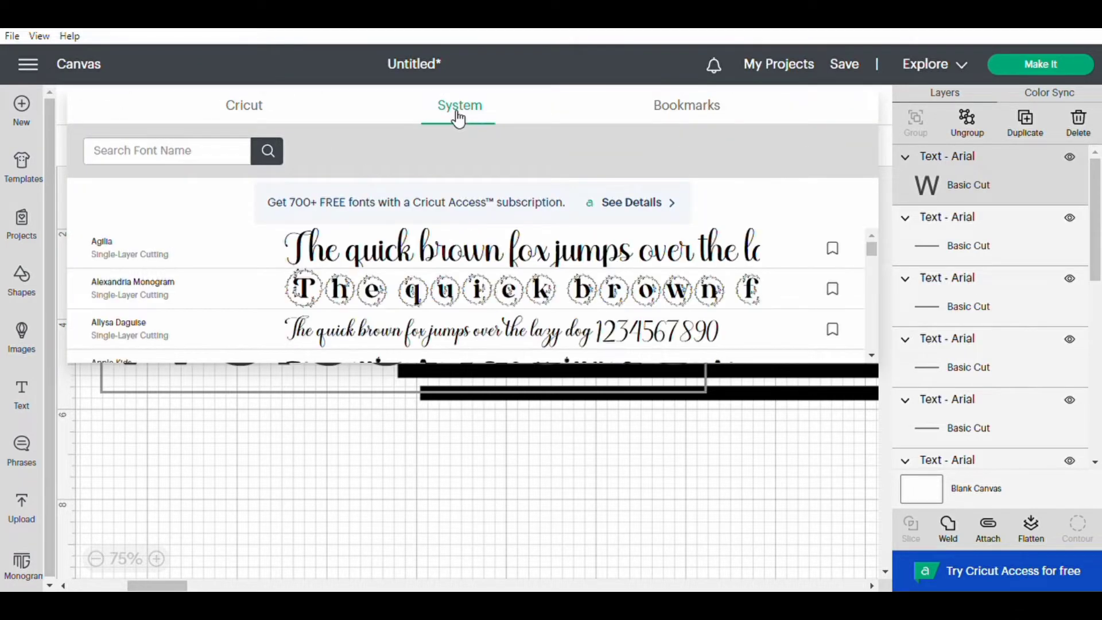
pyautogui.click(400, 248)
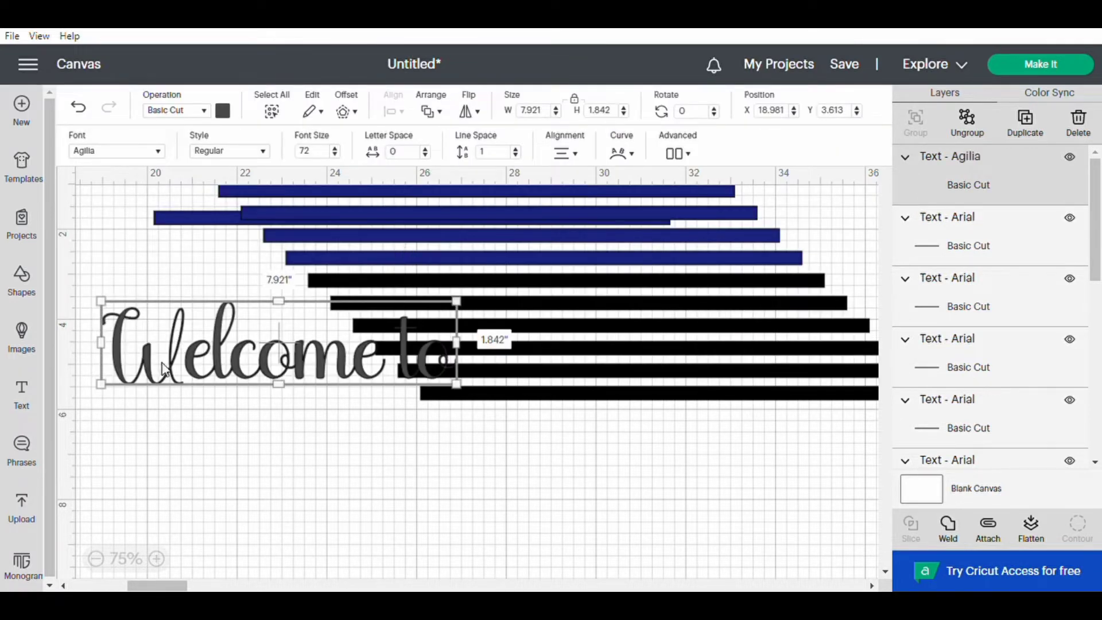
pyautogui.moveTo(140, 381); pyautogui.dragTo(118, 465)
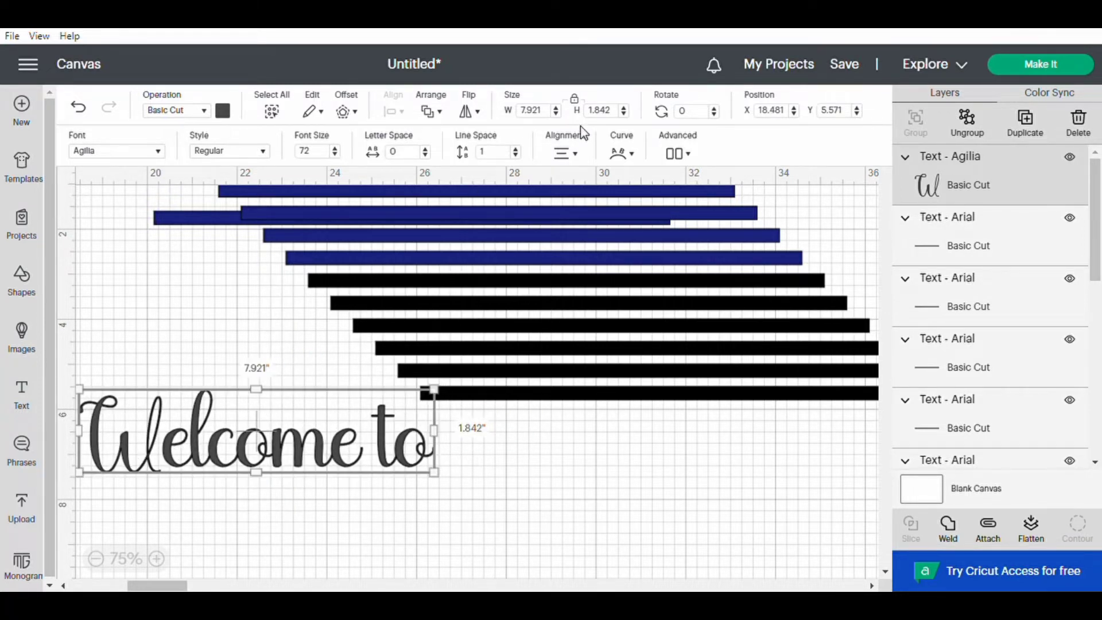
# - Resize the "Welcome to" text to a width of 6.5 inches with its proportions locked
pyautogui.doubleClick(518, 114)
pyautogui.write('6')
pyautogui.press('Return')
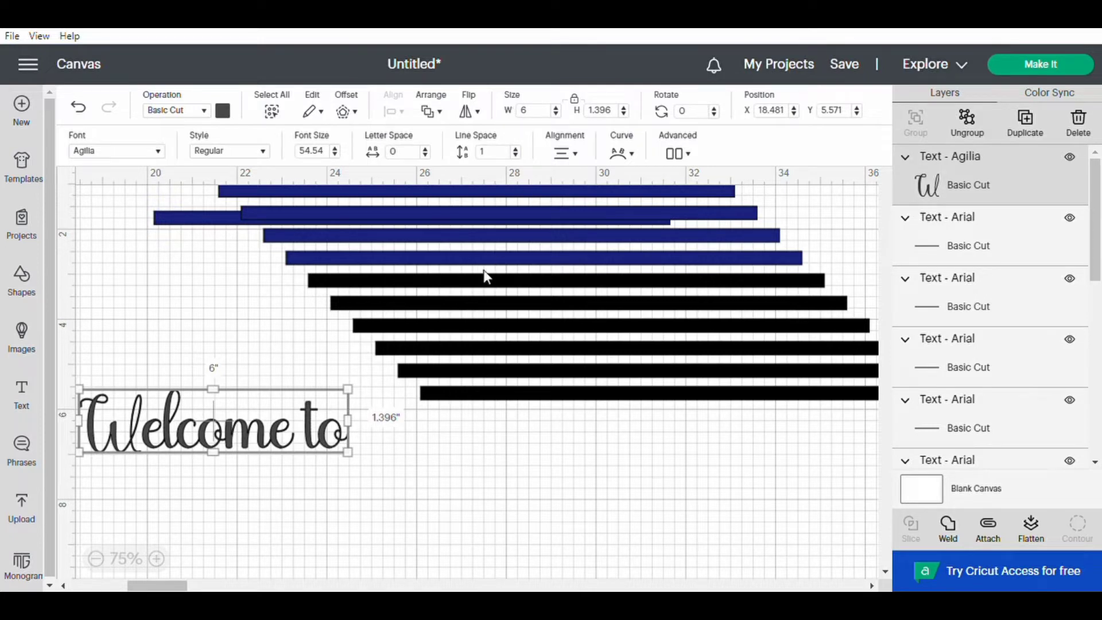
pyautogui.click(562, 112)
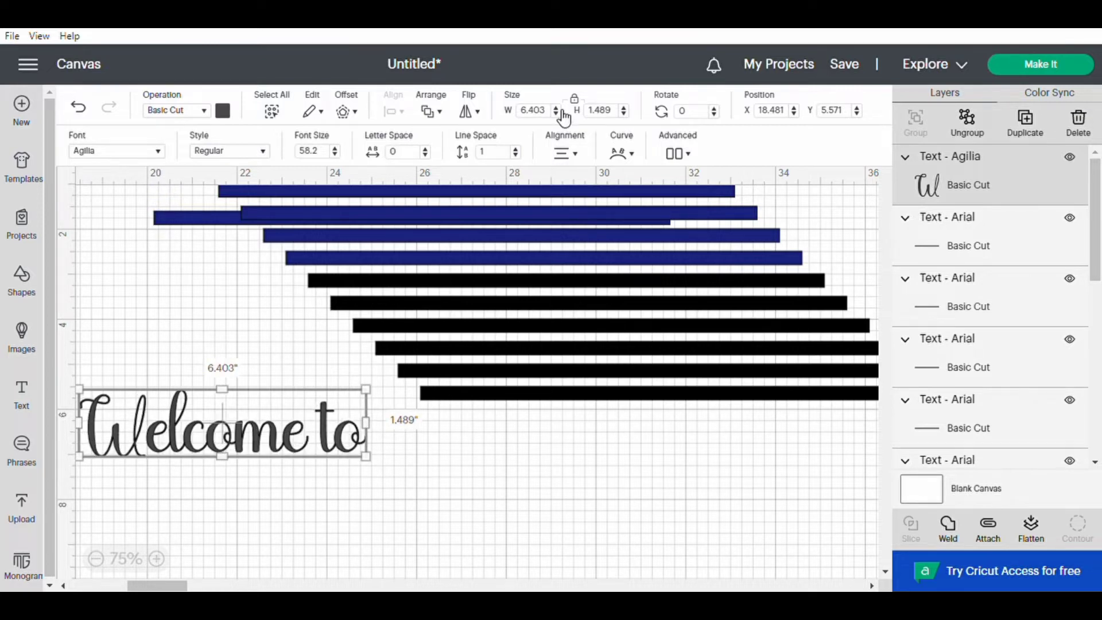
pyautogui.click(561, 112)
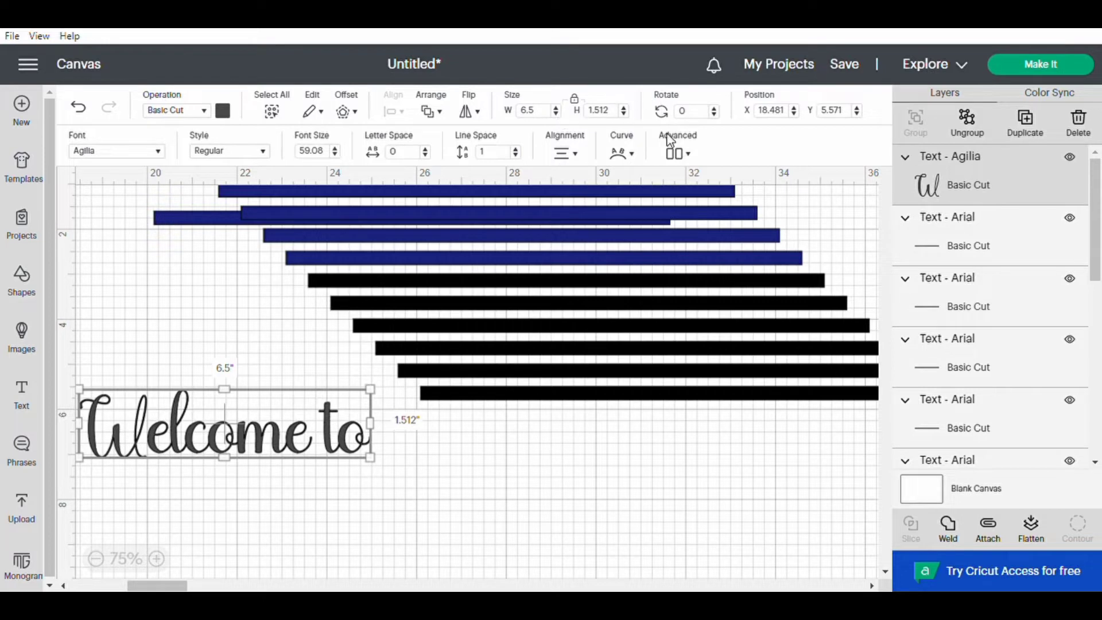
# - Add a second text object containing the celebrant's first name in possessive form
pyautogui.click(879, 570)
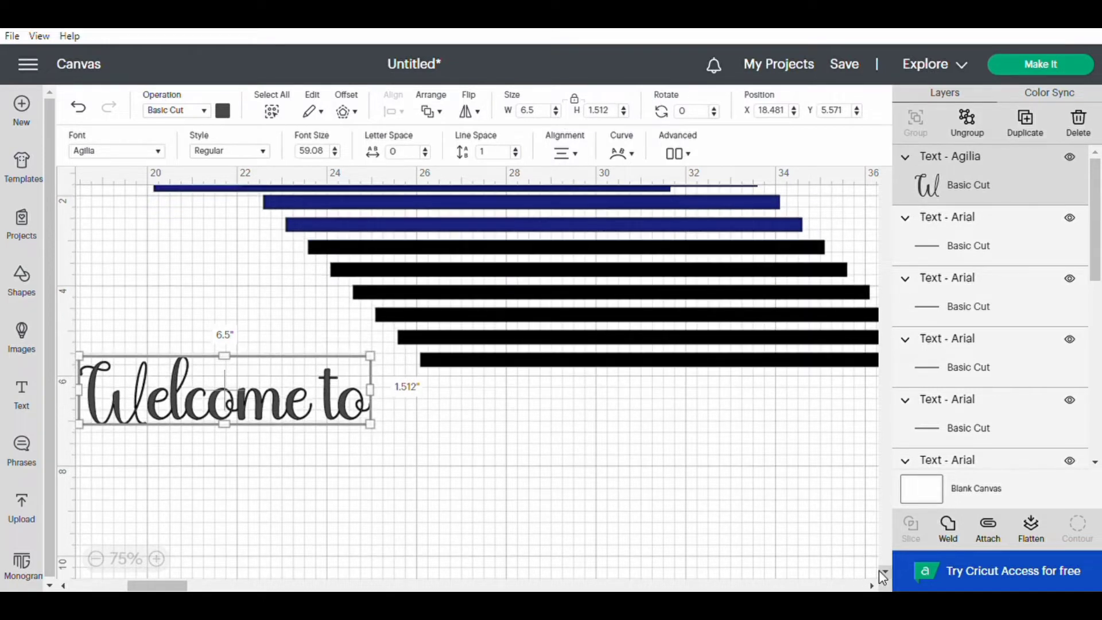
pyautogui.click(880, 570)
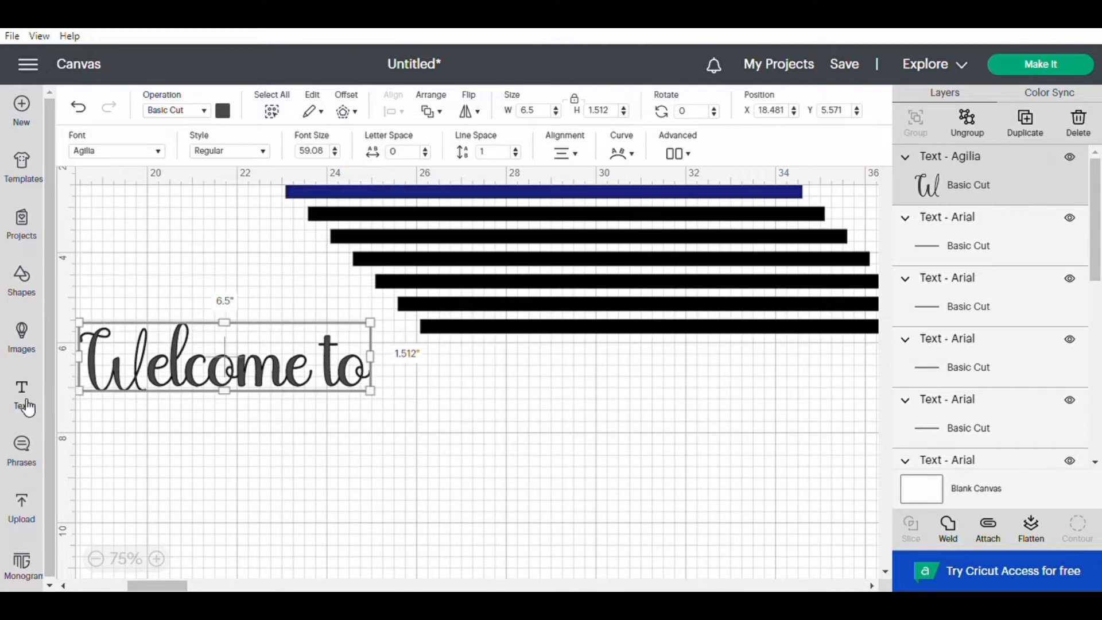
pyautogui.click(26, 408)
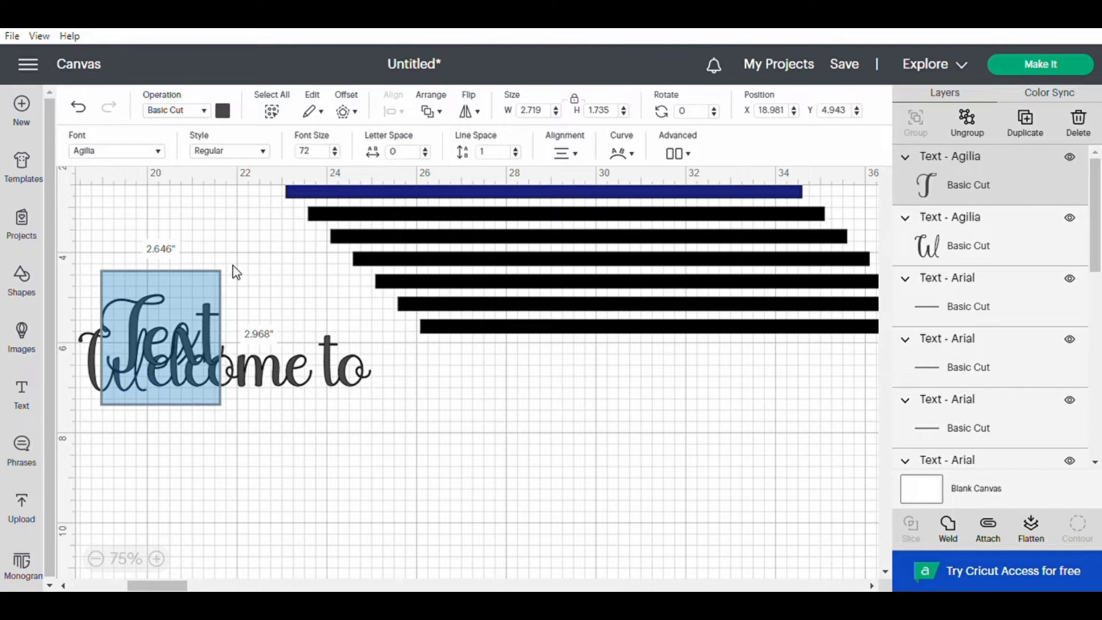
pyautogui.press('BackSpace')
pyautogui.write('Kadr')
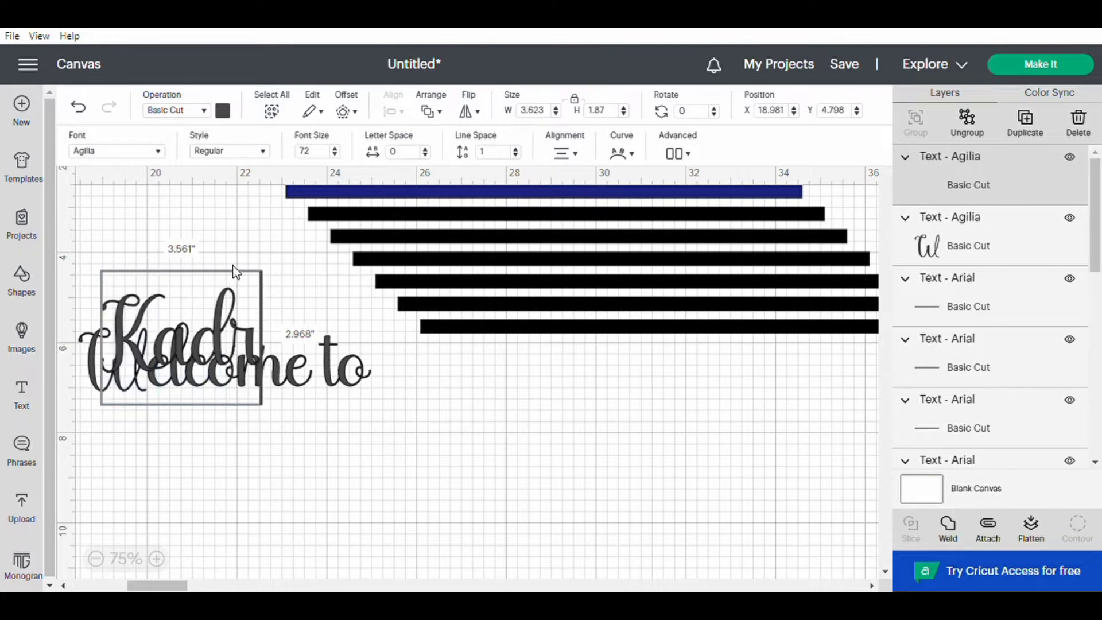
pyautogui.write('yon')
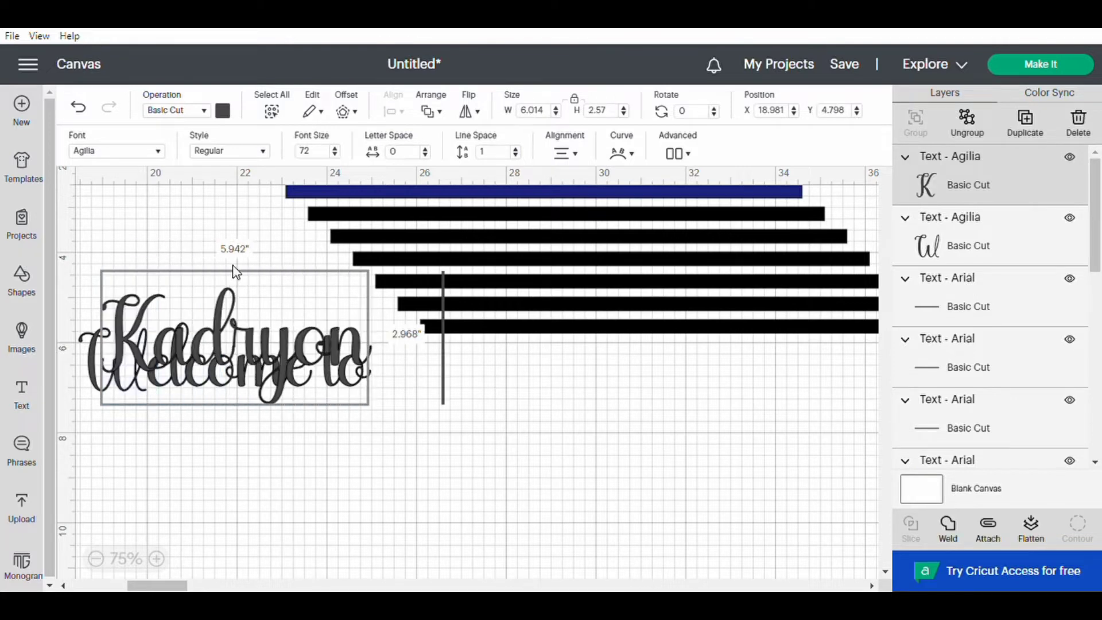
pyautogui.write("na's")
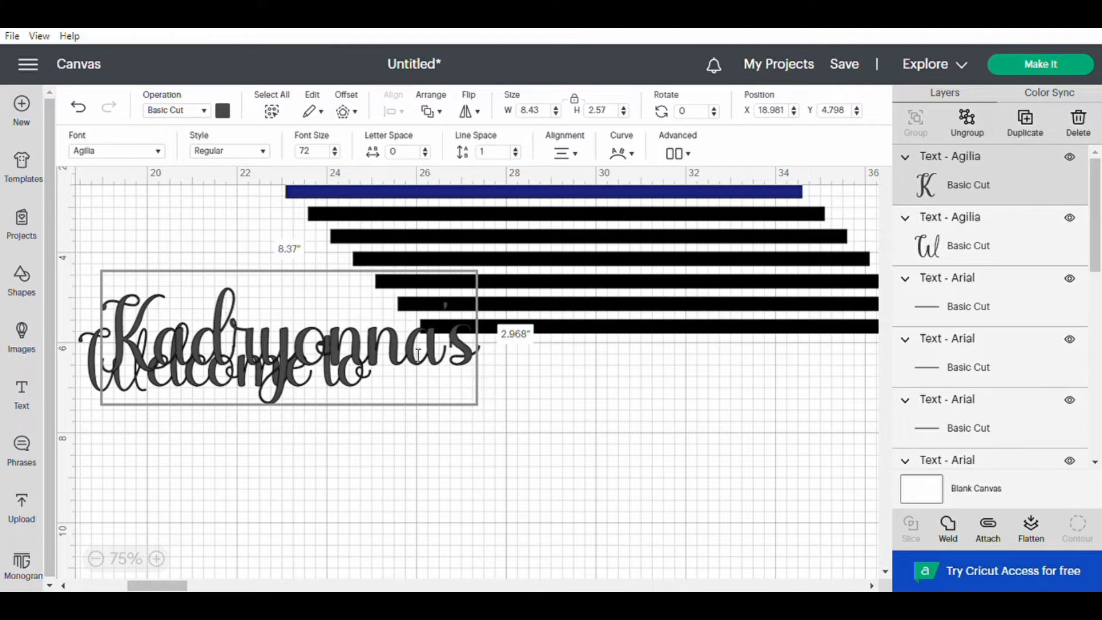
# - Move the name text directly below the "Welcome to" line, clear of the bars
pyautogui.click(497, 426)
pyautogui.moveTo(439, 372); pyautogui.dragTo(406, 509)
pyautogui.click(379, 409)
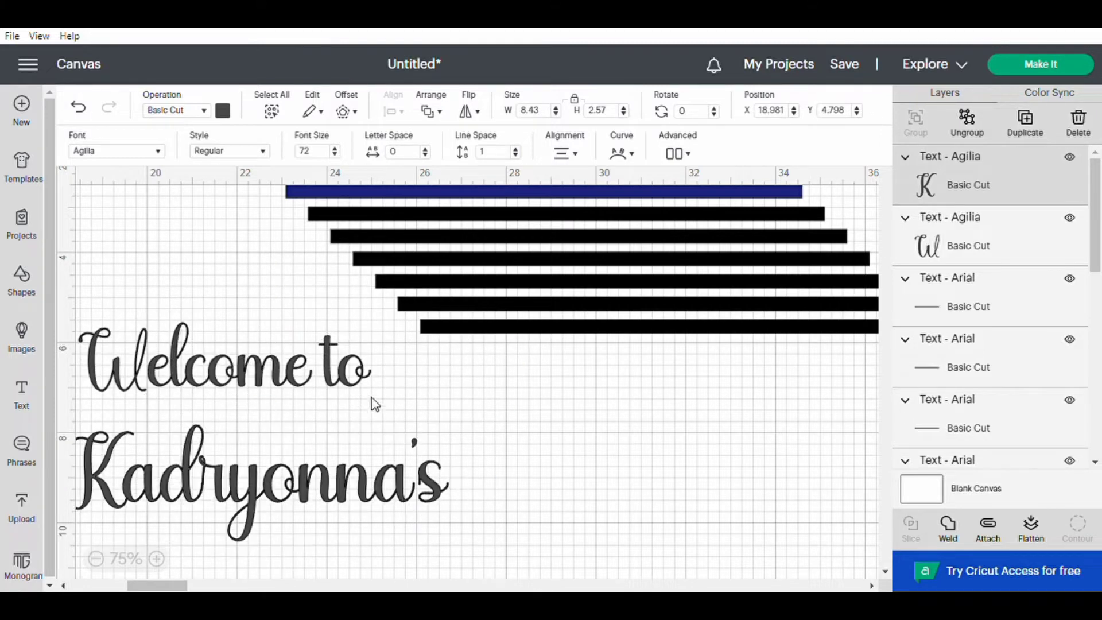
# - Move the "Welcome to" line over the middle of the name text, and enlarge the name text proportionally to 11.5 inches wide
pyautogui.moveTo(330, 384); pyautogui.dragTo(368, 397)
pyautogui.click(381, 481)
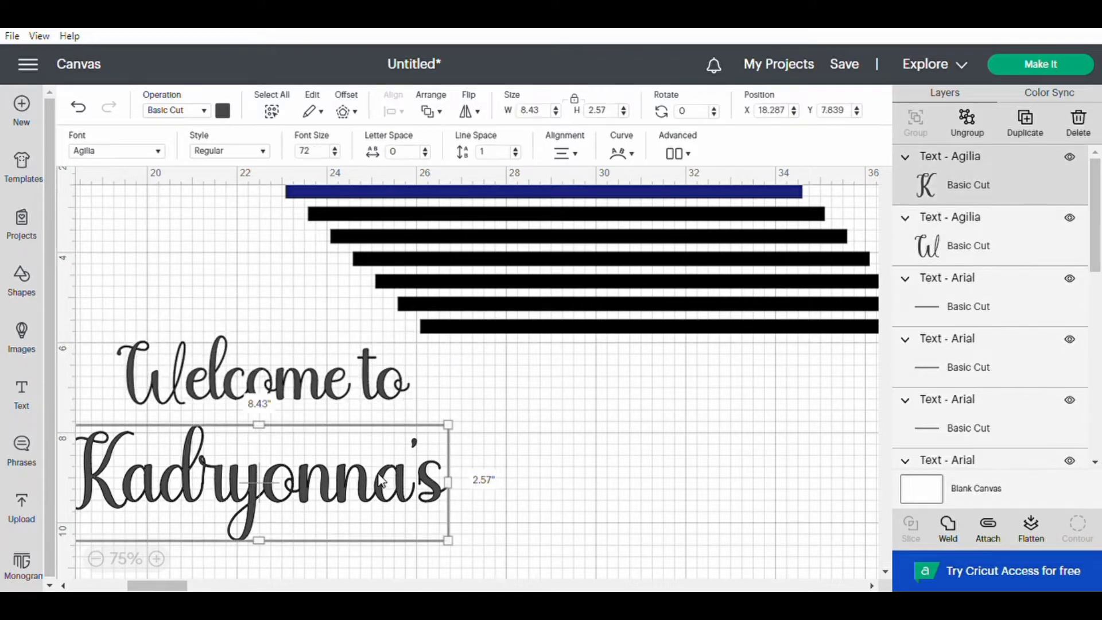
pyautogui.moveTo(549, 120); pyautogui.dragTo(508, 119)
pyautogui.write('11')
pyautogui.press('Return')
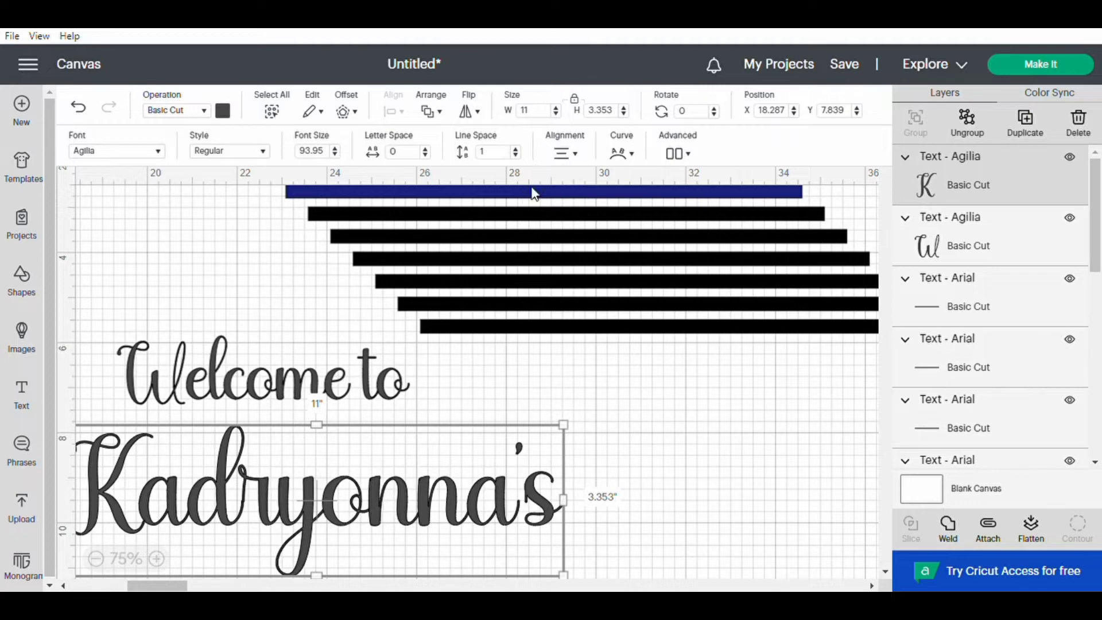
pyautogui.click(561, 111)
pyautogui.click(561, 111)
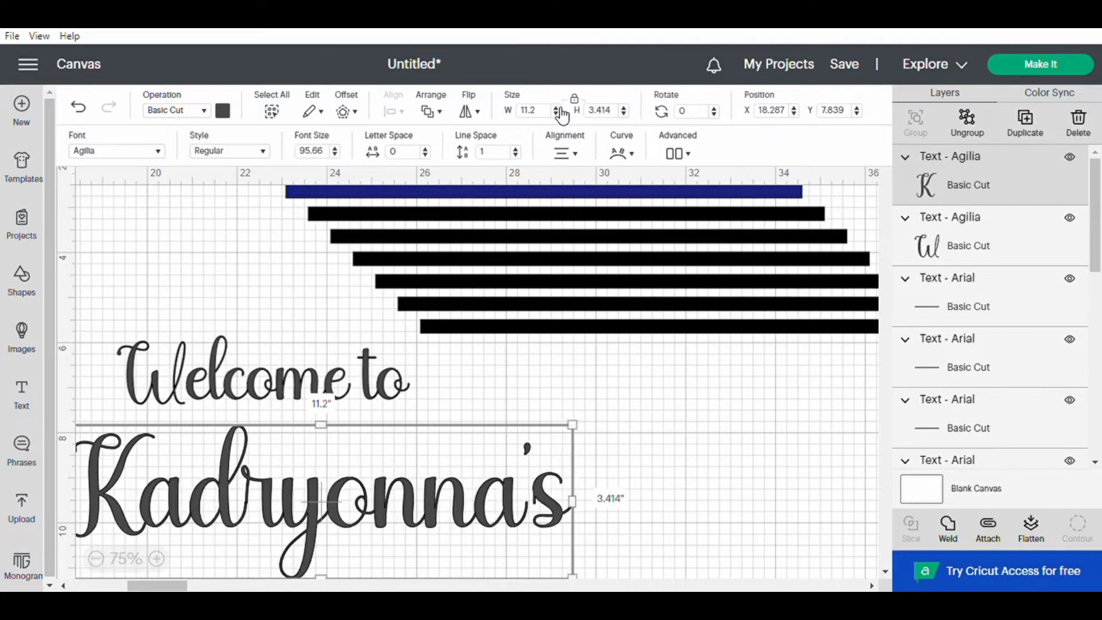
pyautogui.click(561, 111)
pyautogui.click(561, 110)
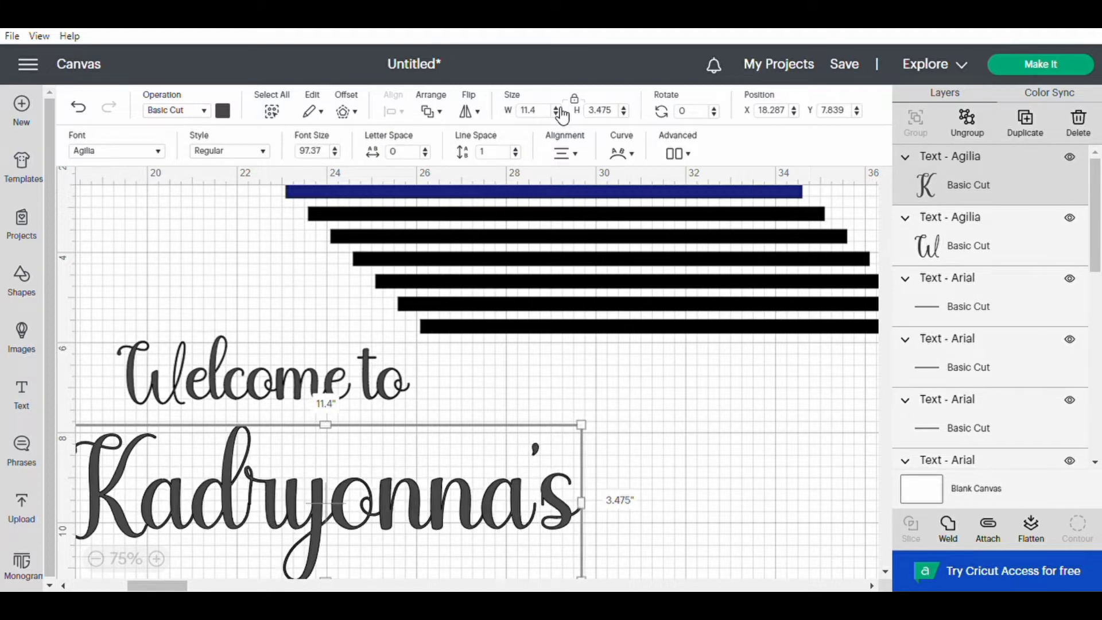
pyautogui.click(561, 111)
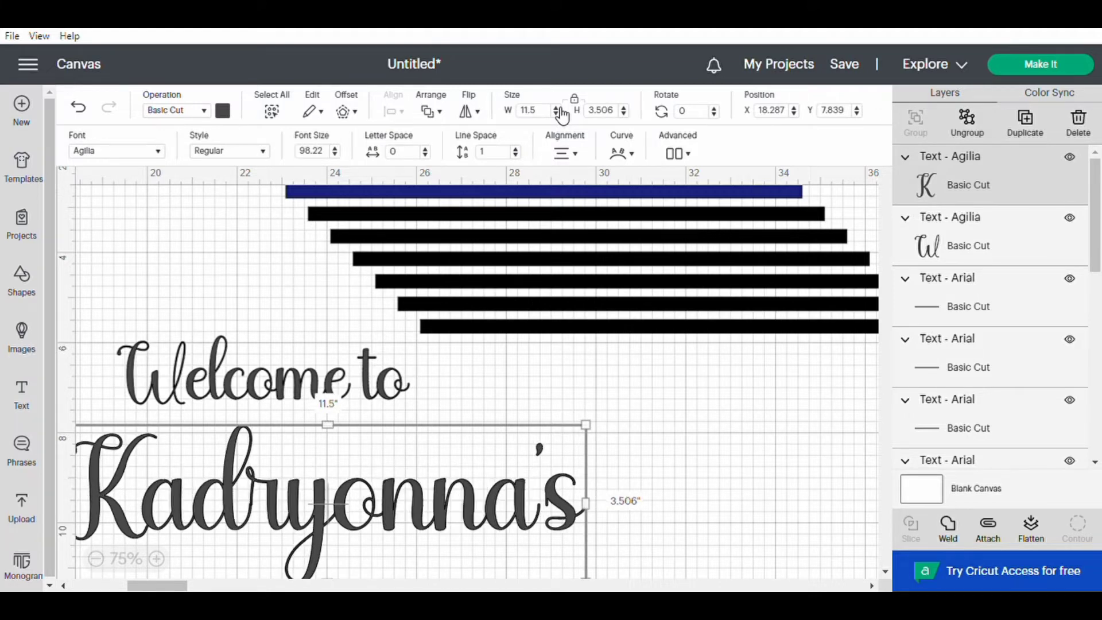
pyautogui.click(714, 499)
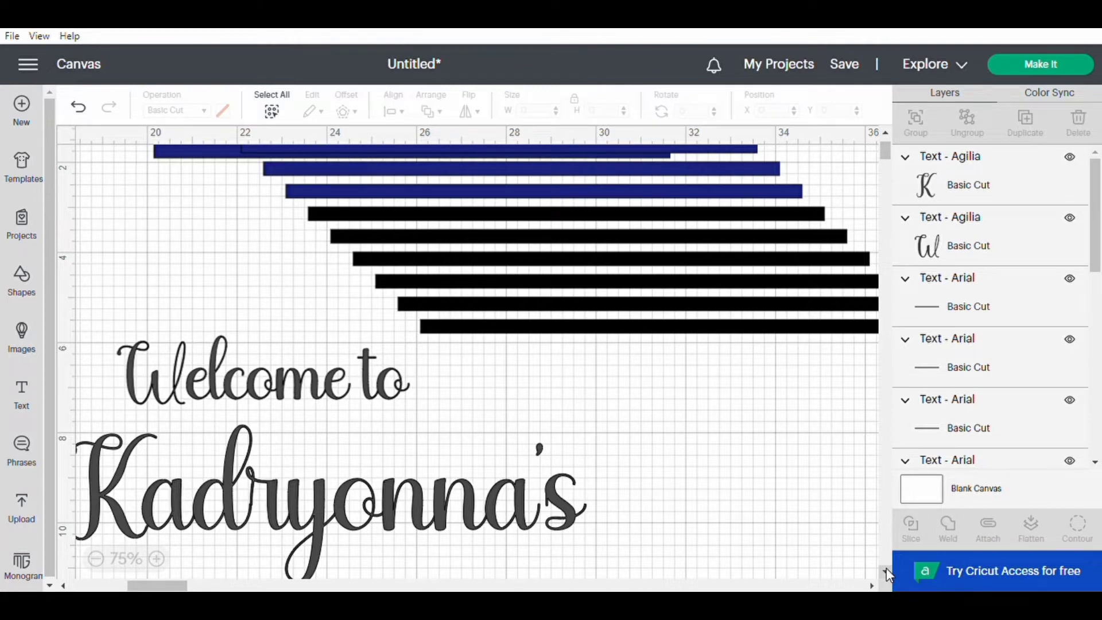
# - Add a "16" text object and move it directly below the name text
pyautogui.scroll(-5, 886, 567)
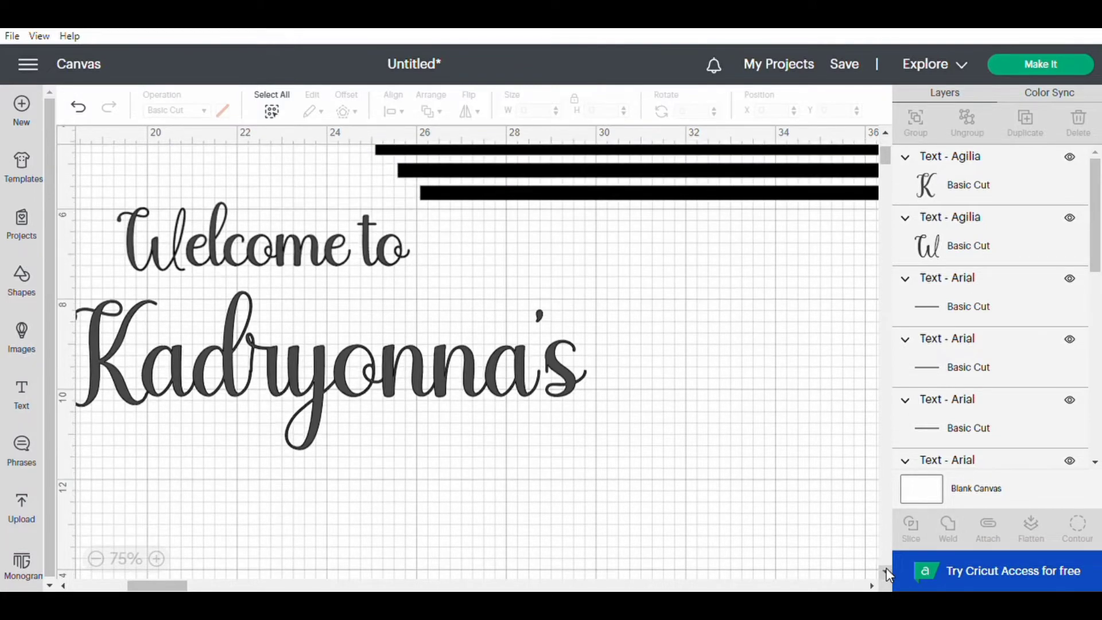
pyautogui.scroll(-1, 886, 567)
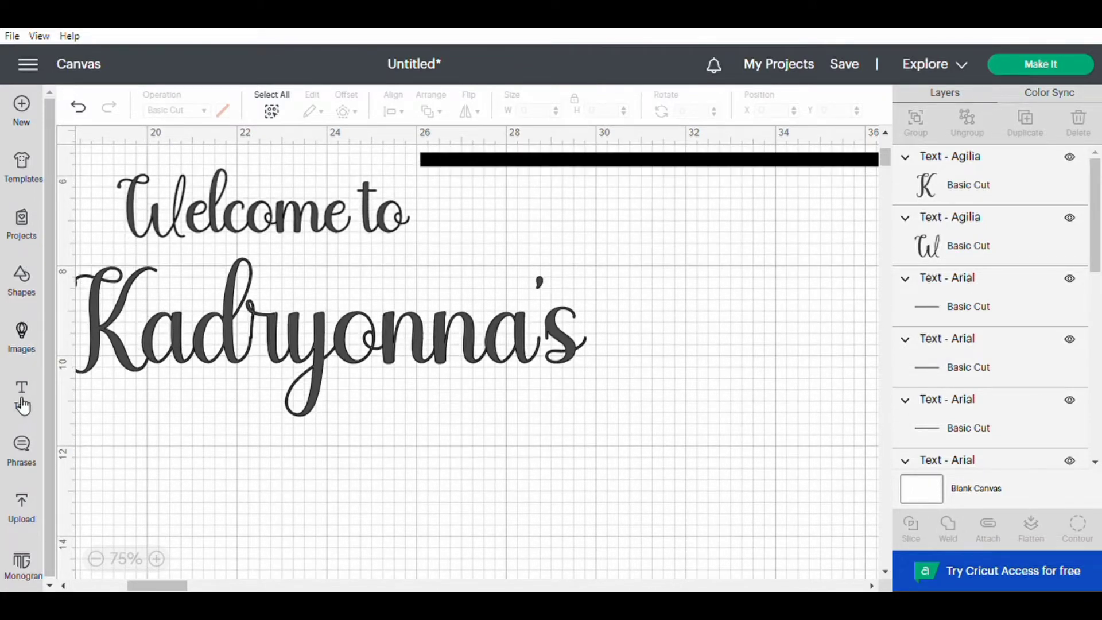
pyautogui.click(23, 396)
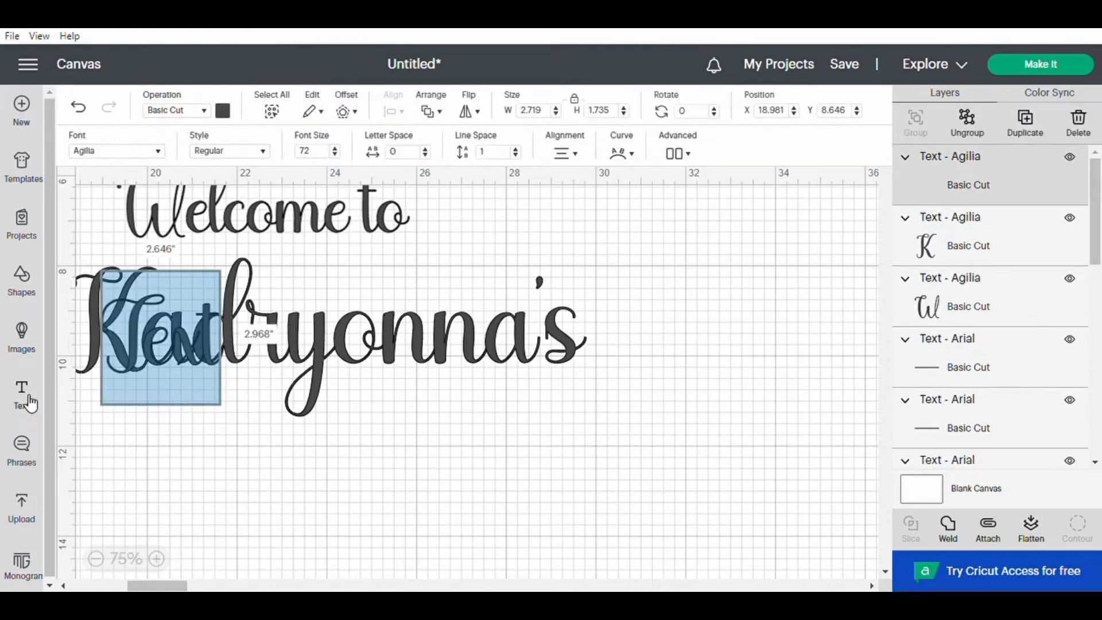
pyautogui.press('BackSpace')
pyautogui.write('K')
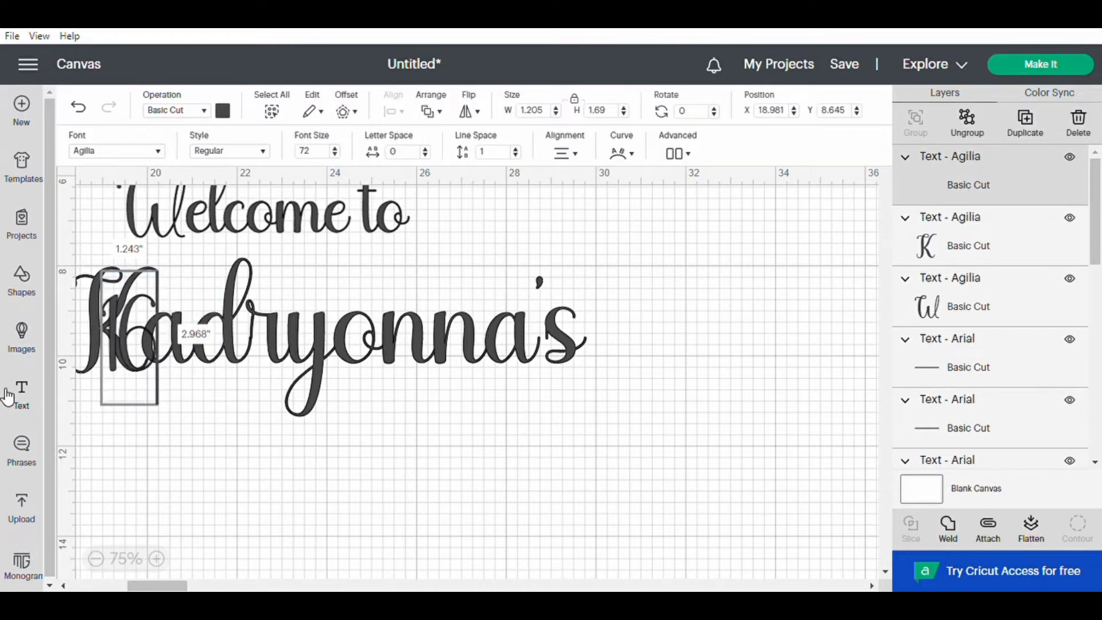
pyautogui.write('1')
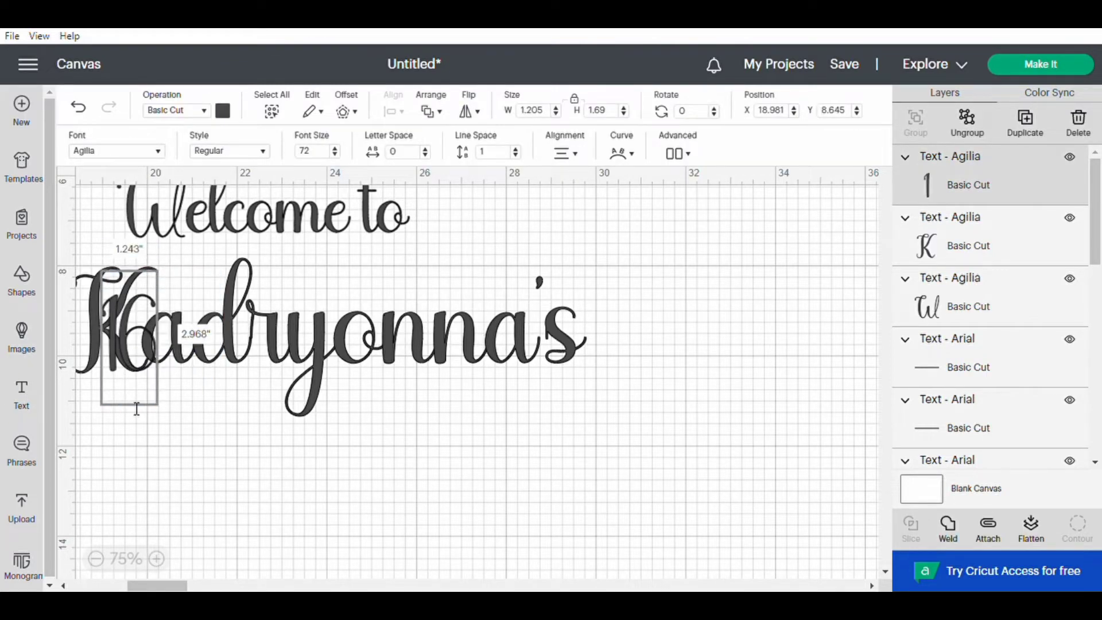
pyautogui.click(147, 492)
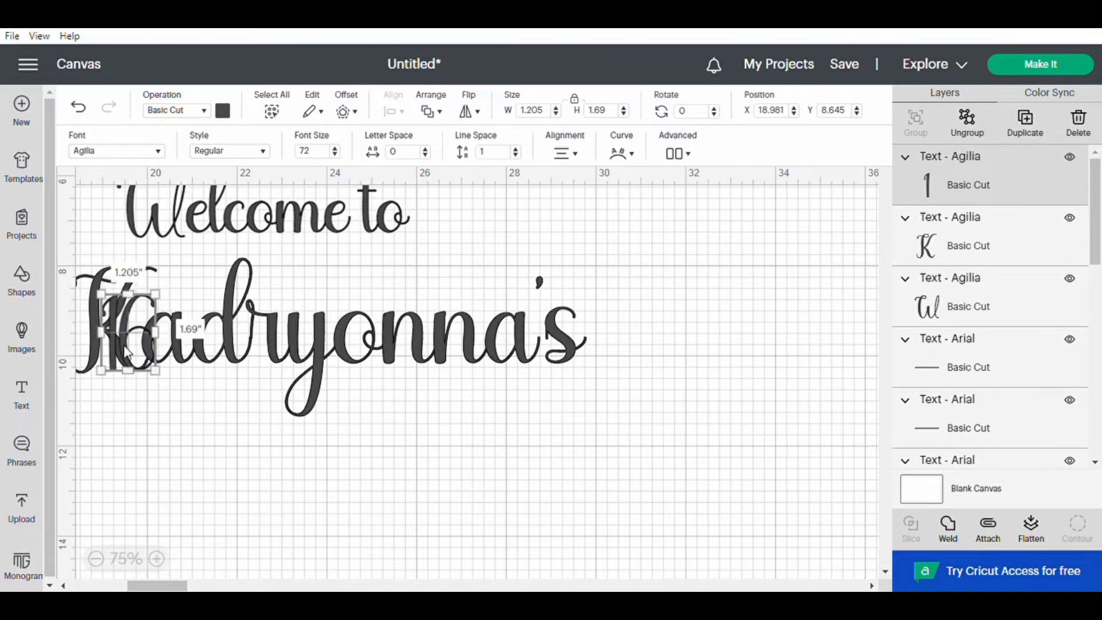
pyautogui.moveTo(126, 343); pyautogui.dragTo(300, 470)
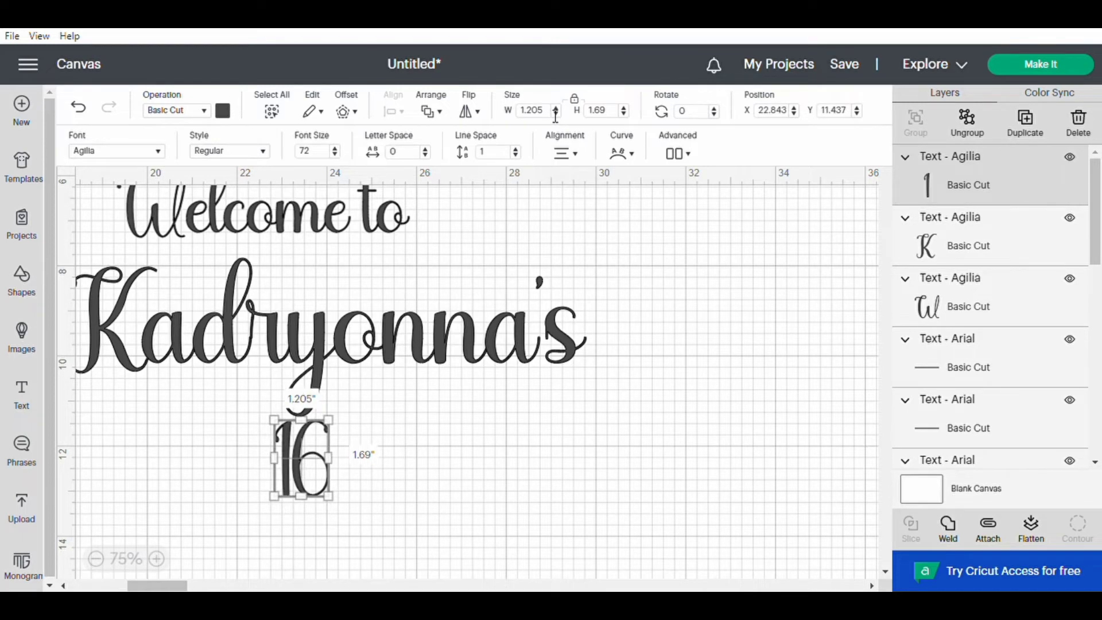
# - Resize the "16" to 5 inches wide with its proportions locked and shift it to sit centrally under the name
pyautogui.click(524, 114)
pyautogui.write('5')
pyautogui.press('Return')
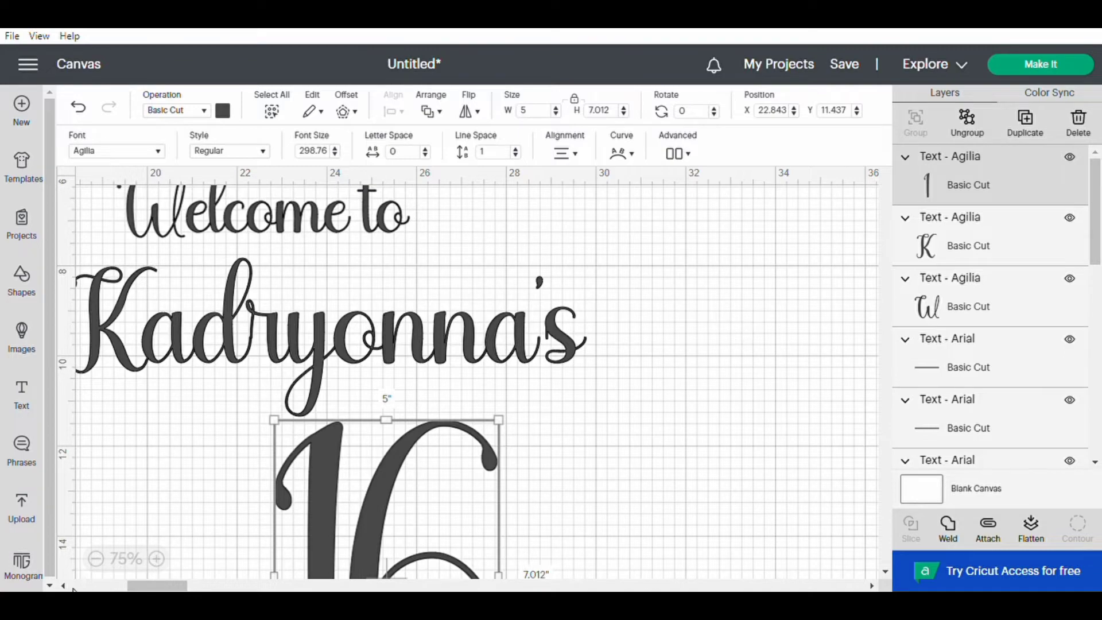
pyautogui.click(96, 558)
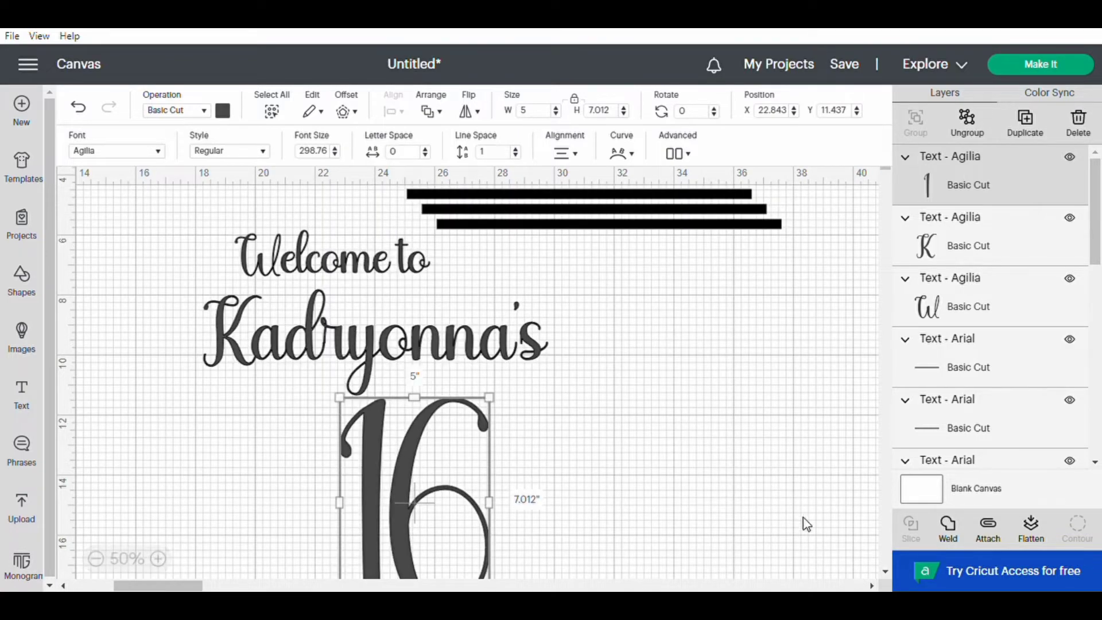
pyautogui.click(885, 571)
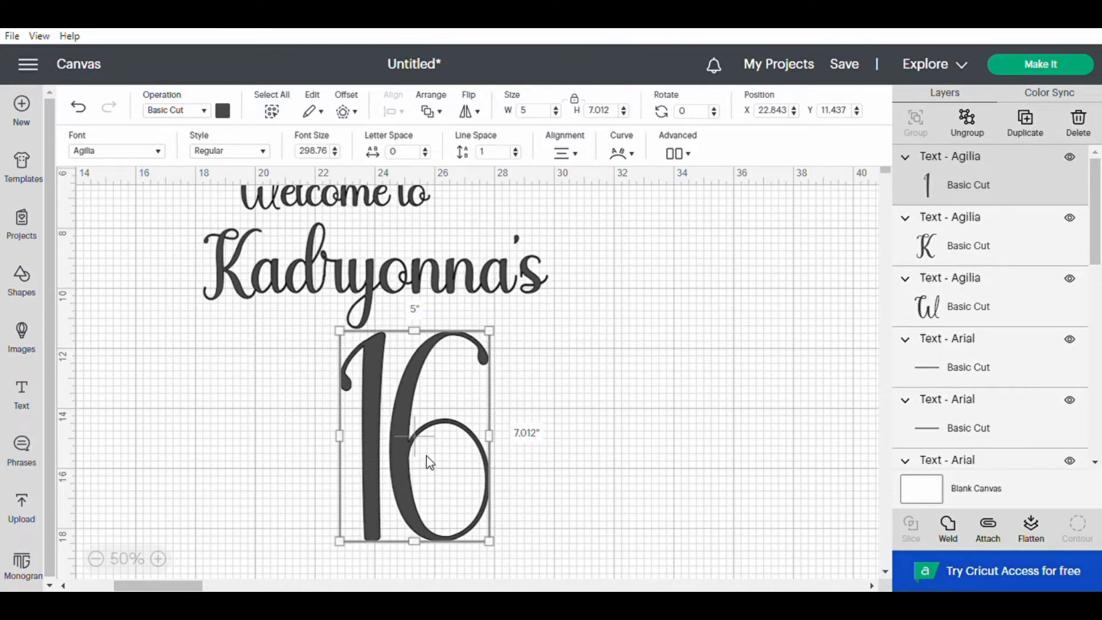
pyautogui.moveTo(423, 458); pyautogui.dragTo(393, 474)
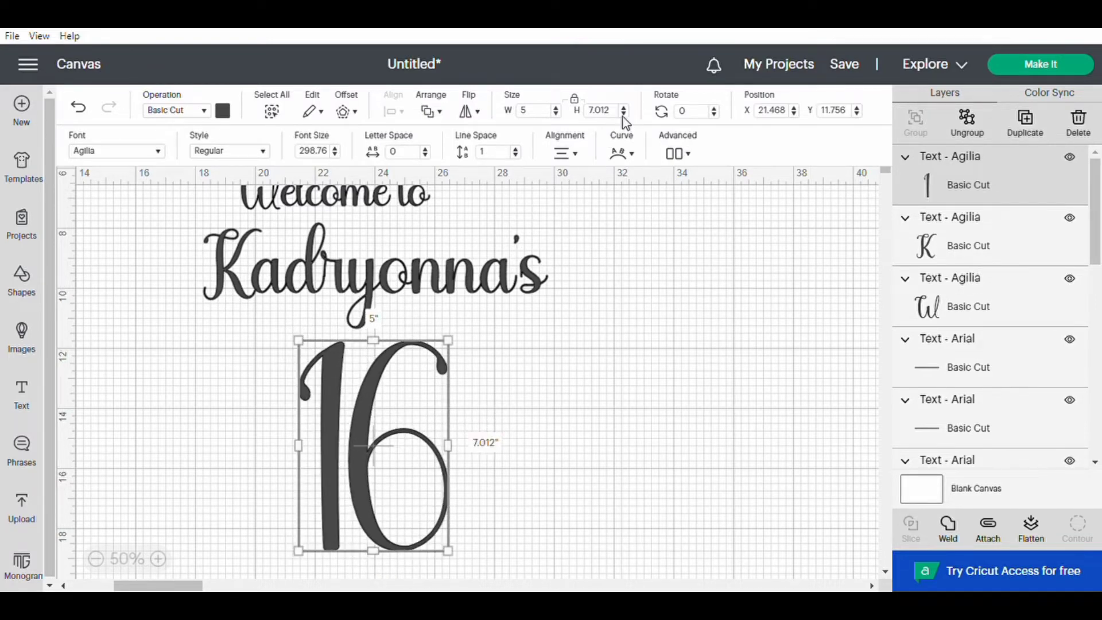
# - Unlock the proportions of the "16" and reduce only its height to 6.5 inches
pyautogui.click(575, 103)
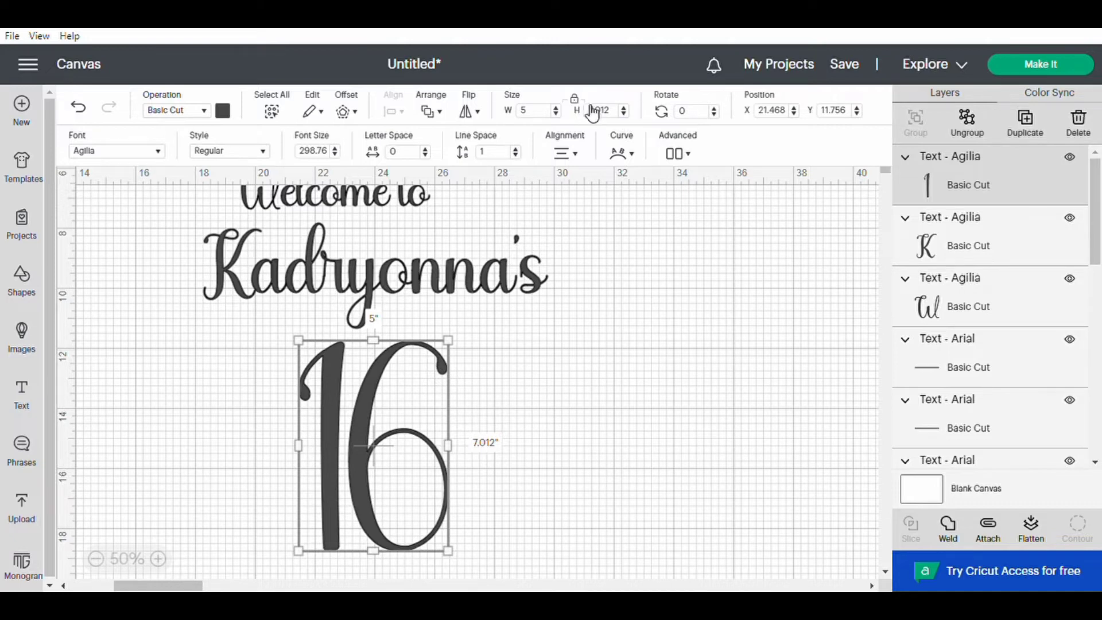
pyautogui.click(631, 116)
pyautogui.click(630, 116)
pyautogui.click(630, 116)
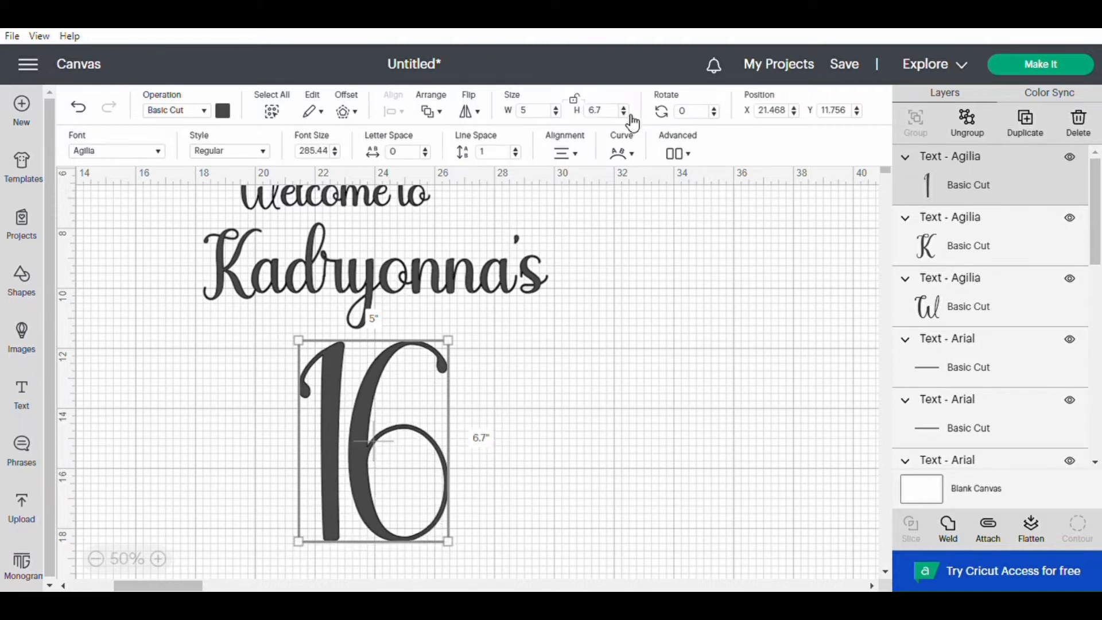
pyautogui.click(630, 116)
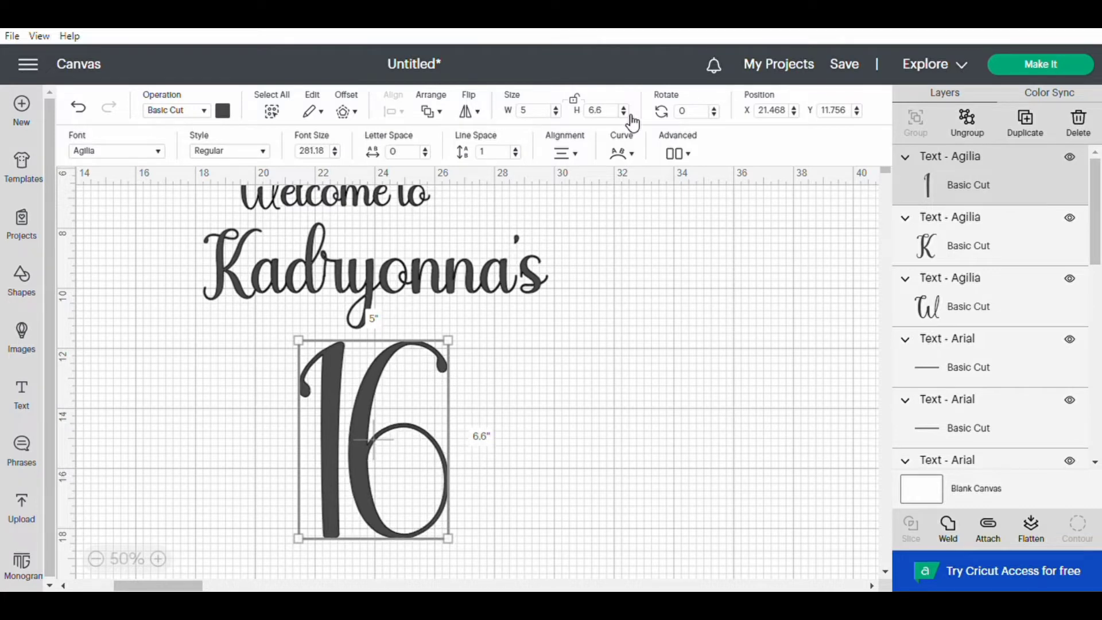
pyautogui.click(630, 116)
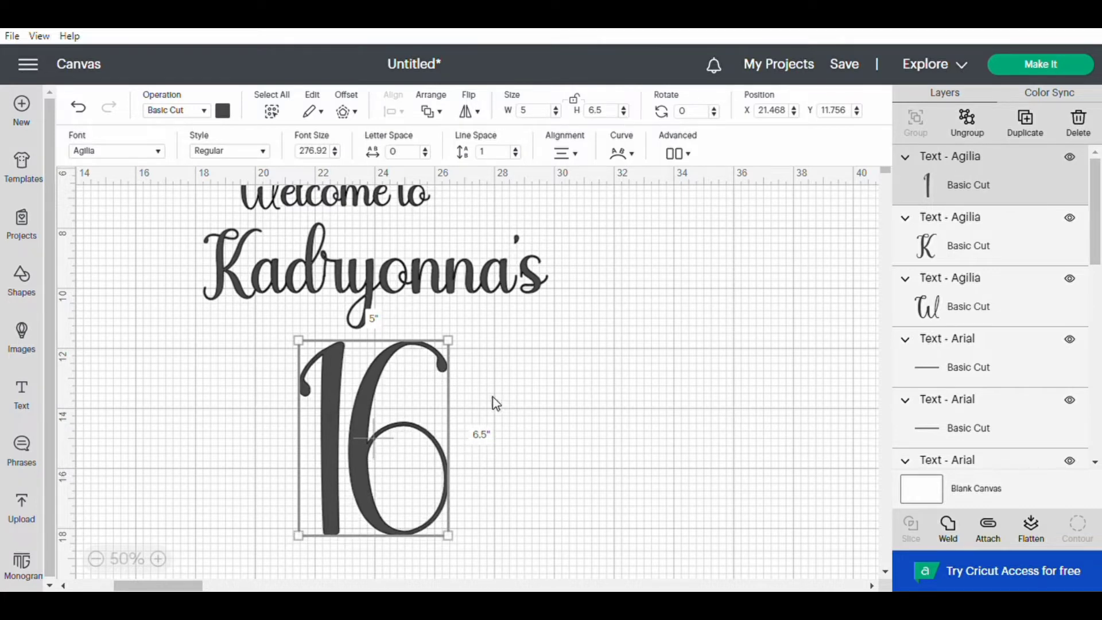
pyautogui.click(205, 501)
# - Add a "Sweet Sixteen" text object and move it directly beneath the "16"
pyautogui.click(31, 396)
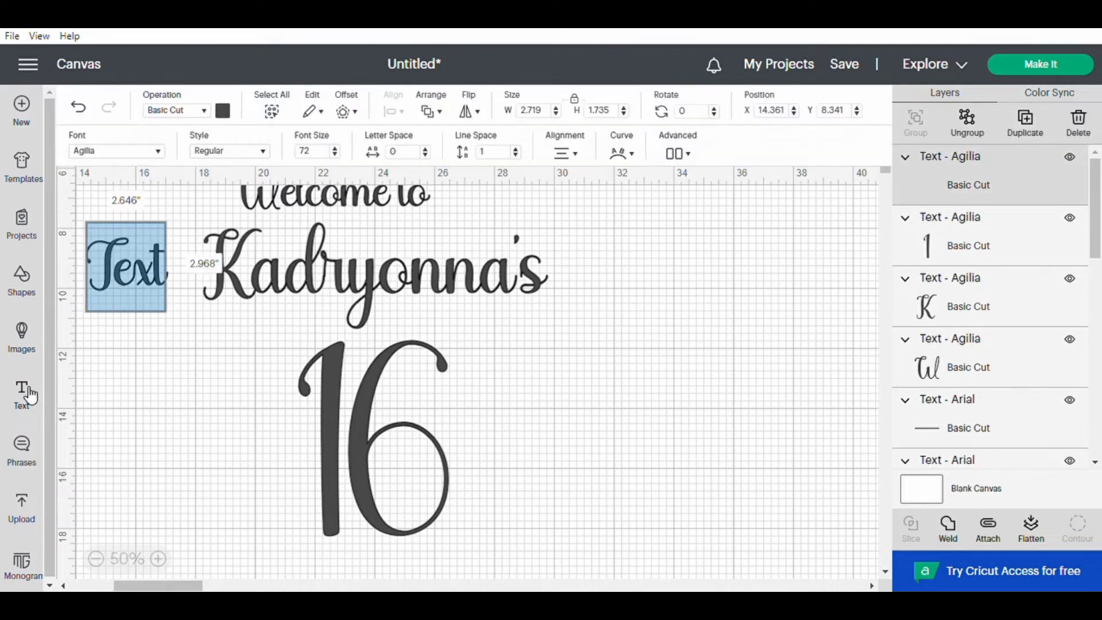
pyautogui.write('S')
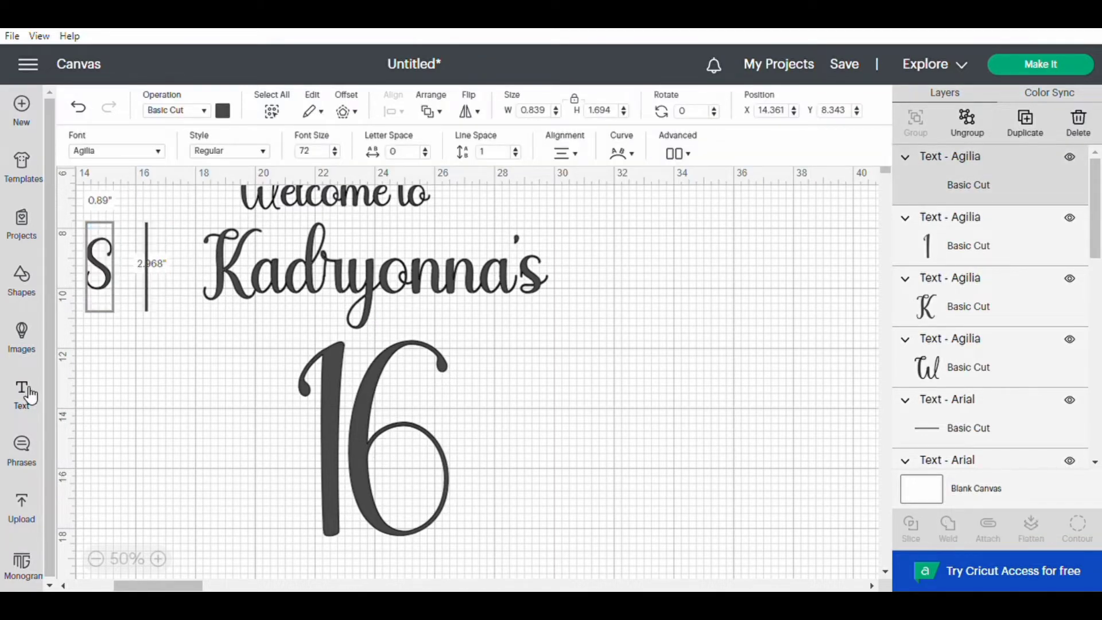
pyautogui.write('weet')
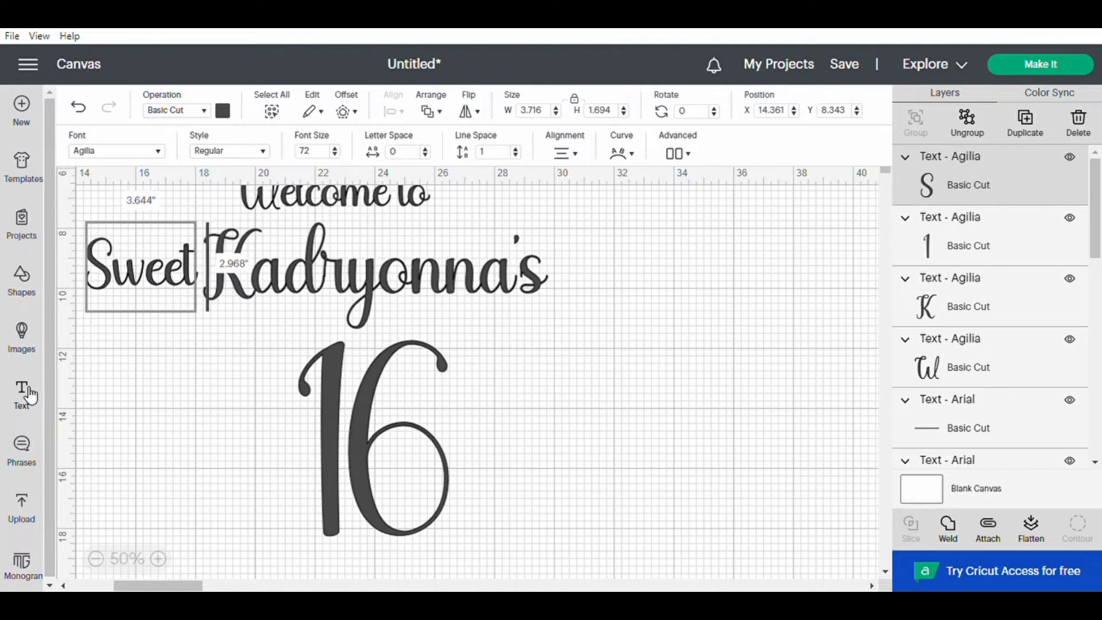
pyautogui.write(' Sixt')
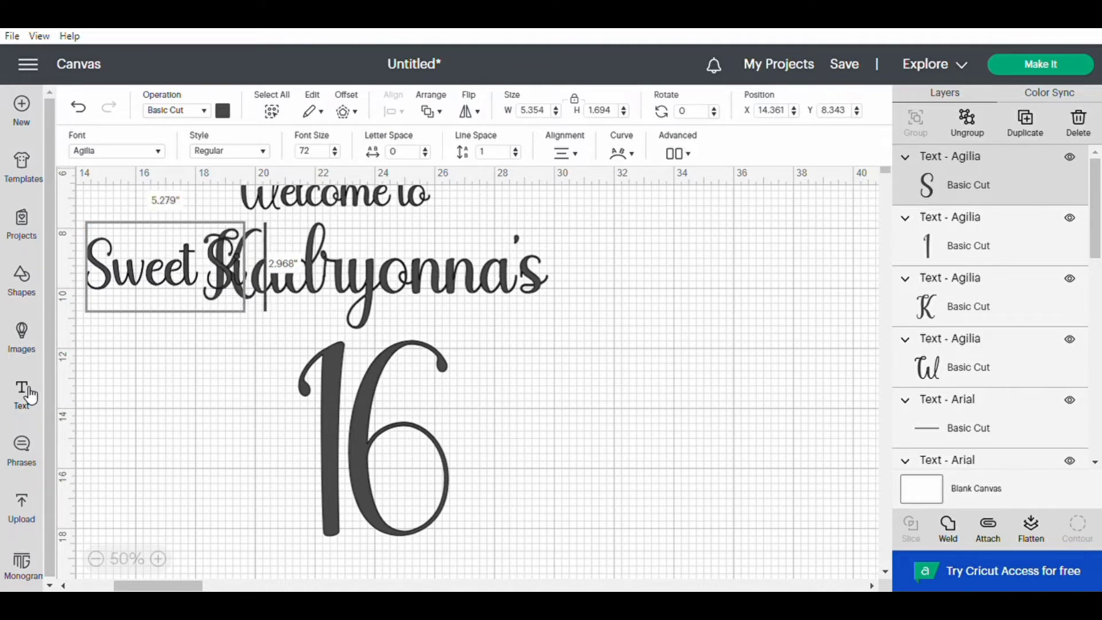
pyautogui.write('een')
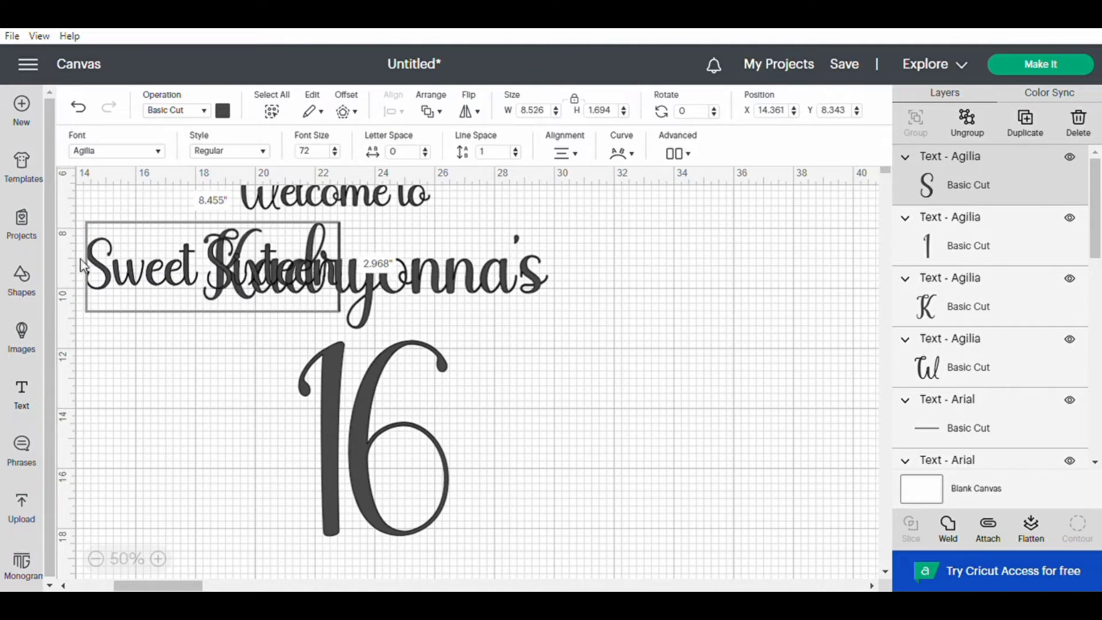
pyautogui.click(109, 395)
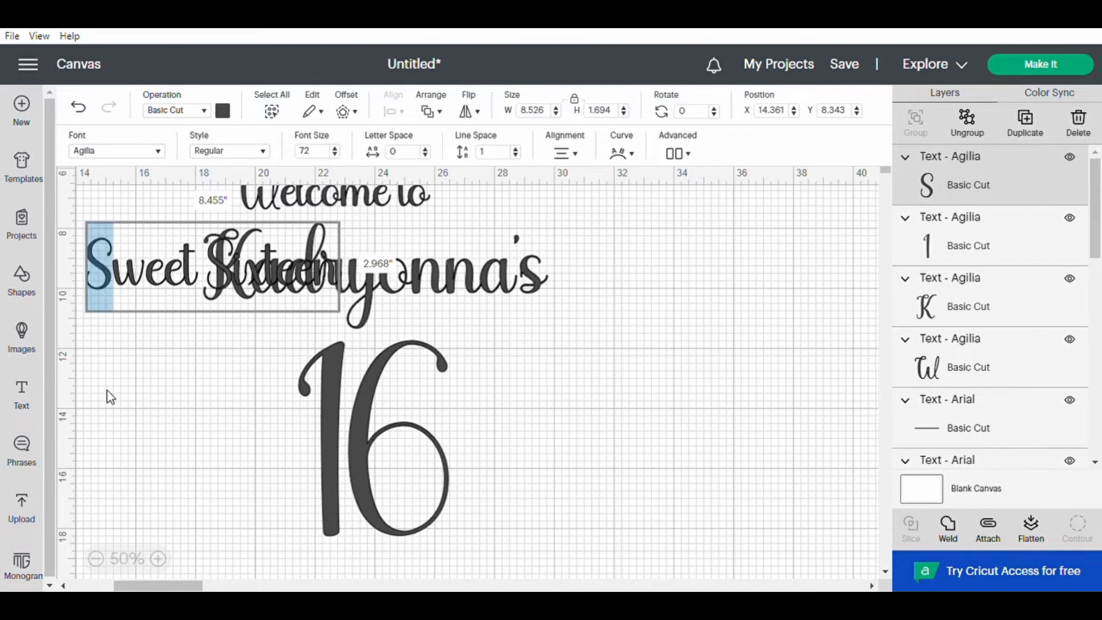
pyautogui.moveTo(118, 280); pyautogui.dragTo(271, 578)
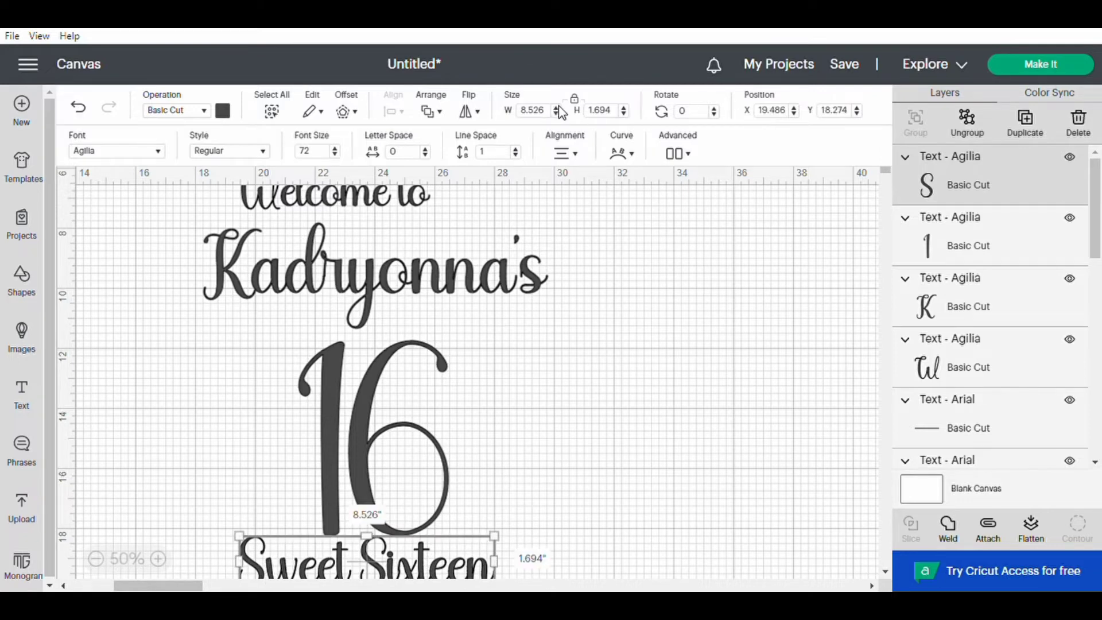
# - Enlarge the "Sweet Sixteen" text to 9.5 inches wide with its proportions locked
pyautogui.click(582, 101)
pyautogui.click(584, 105)
pyautogui.click(557, 107)
pyautogui.click(558, 108)
pyautogui.click(558, 108)
pyautogui.click(557, 108)
pyautogui.click(557, 107)
pyautogui.click(557, 108)
pyautogui.click(558, 108)
pyautogui.click(558, 108)
pyautogui.click(558, 108)
pyautogui.click(557, 108)
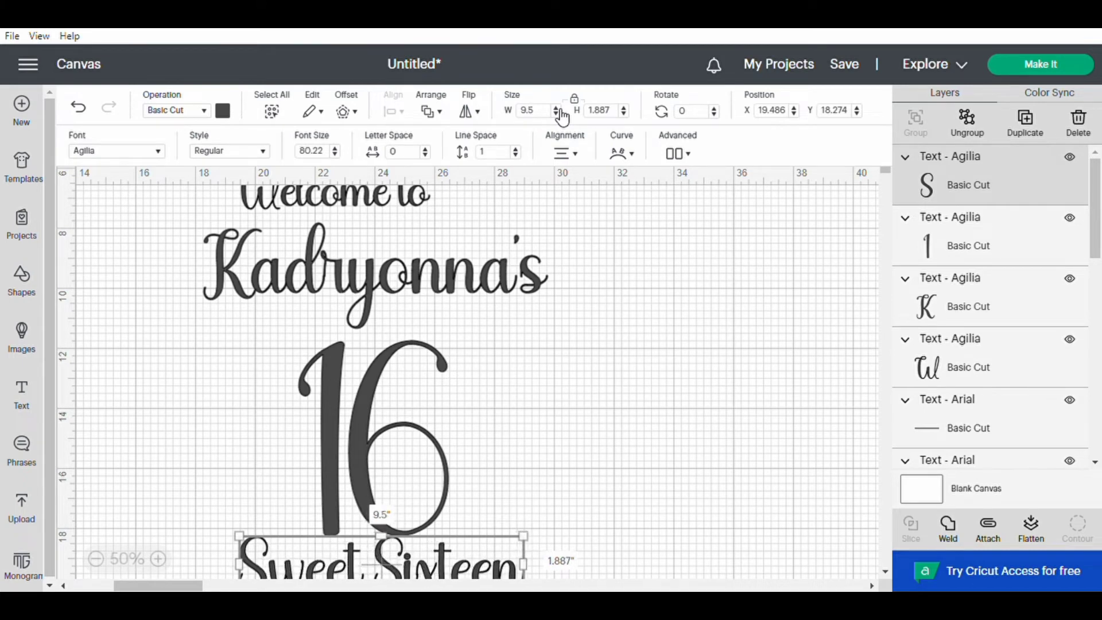
# - Move the "16" slightly upward to leave a gap above the "Sweet Sixteen" line
pyautogui.click(549, 329)
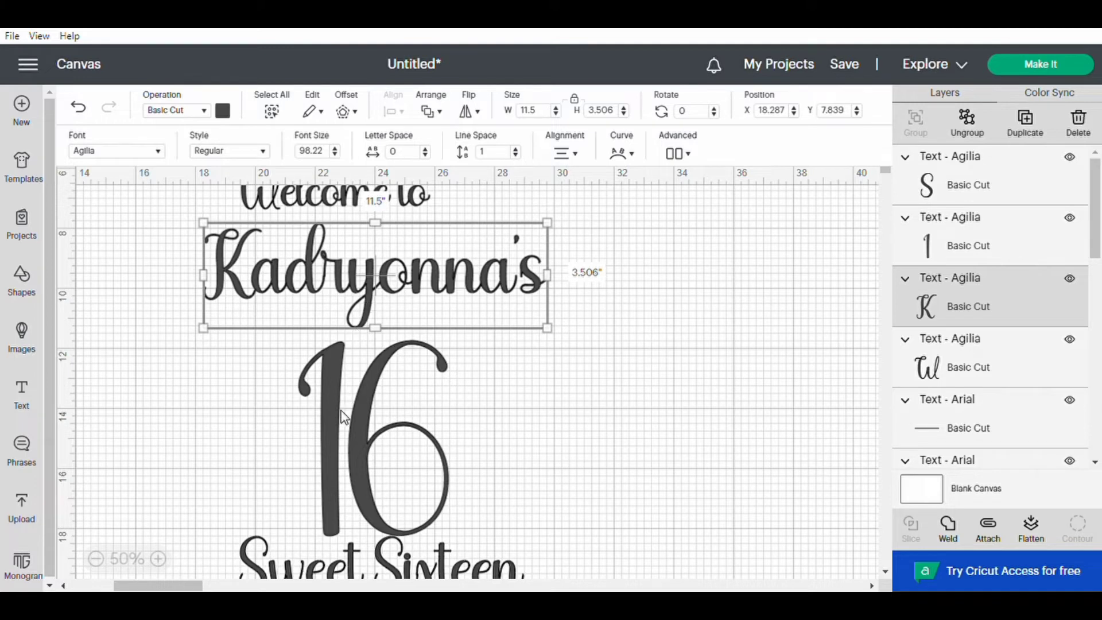
pyautogui.moveTo(323, 432)
pyautogui.mouseDown()
pyautogui.moveTo(322, 398)
pyautogui.moveTo(307, 424)
pyautogui.mouseUp()
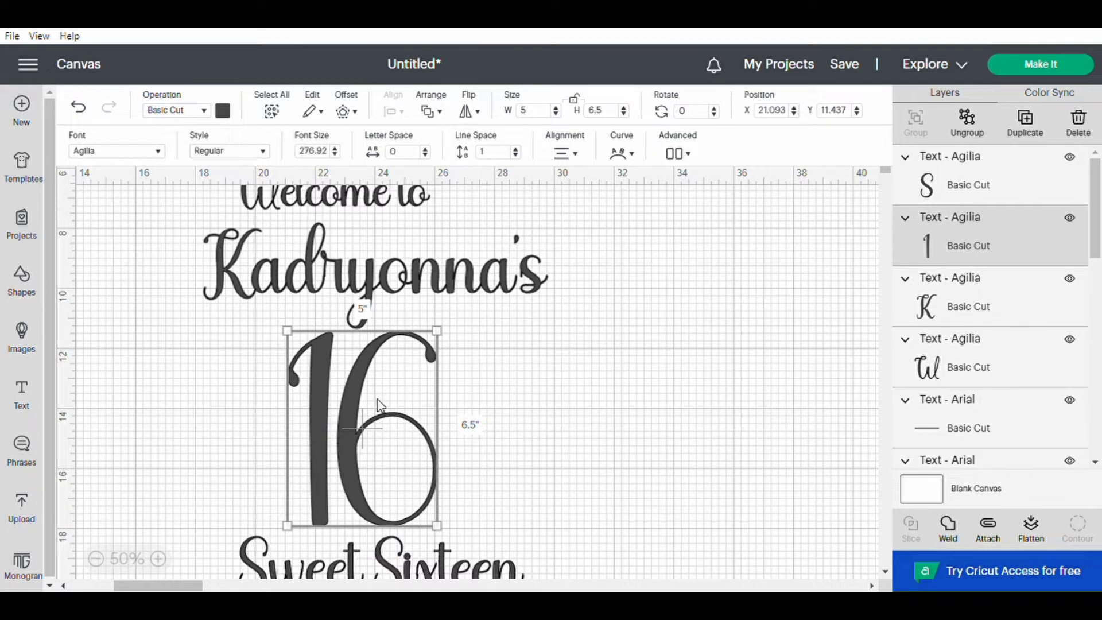
pyautogui.click(523, 421)
# - Select all four text lines and center them horizontally on one another
pyautogui.moveTo(193, 184); pyautogui.dragTo(460, 579)
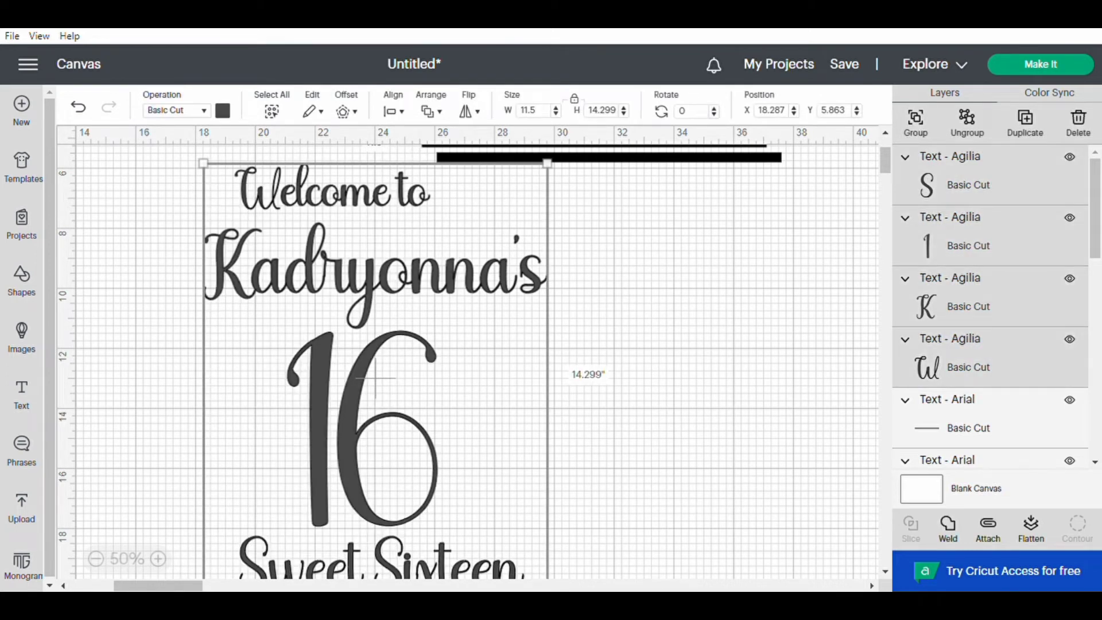
pyautogui.click(409, 114)
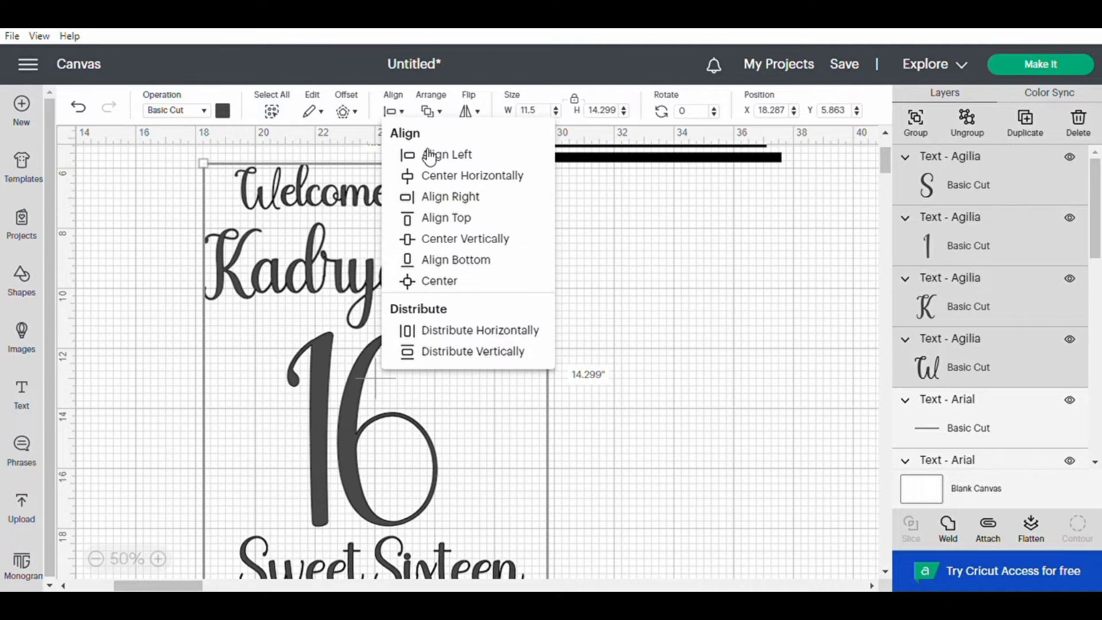
pyautogui.click(453, 183)
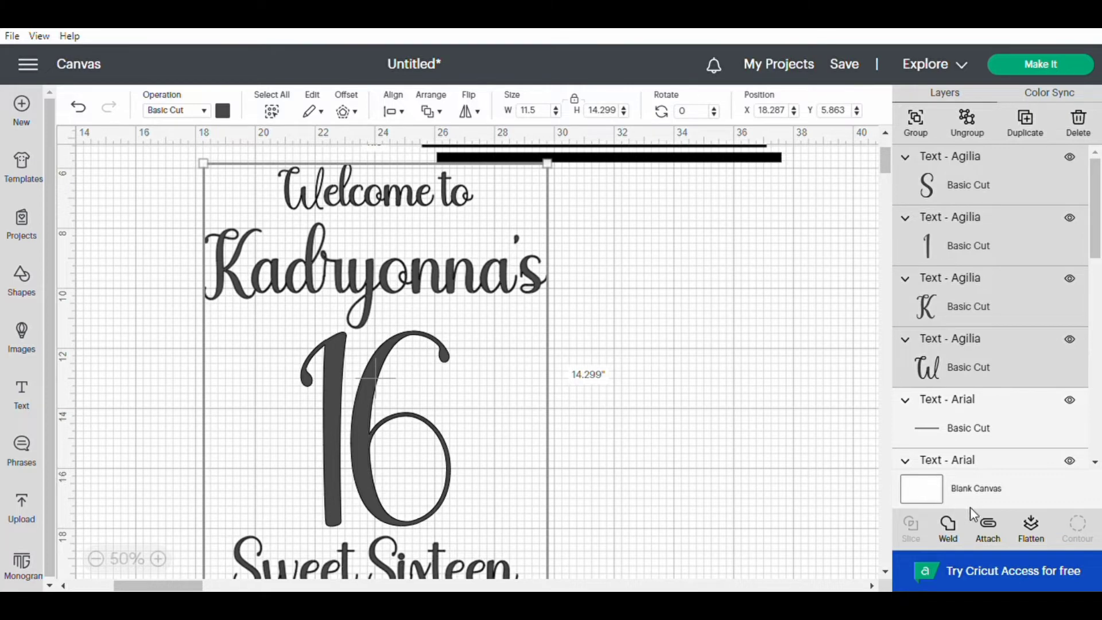
# - Attach the four selected text lines together and start preparing the project's cutting mats
pyautogui.click(988, 539)
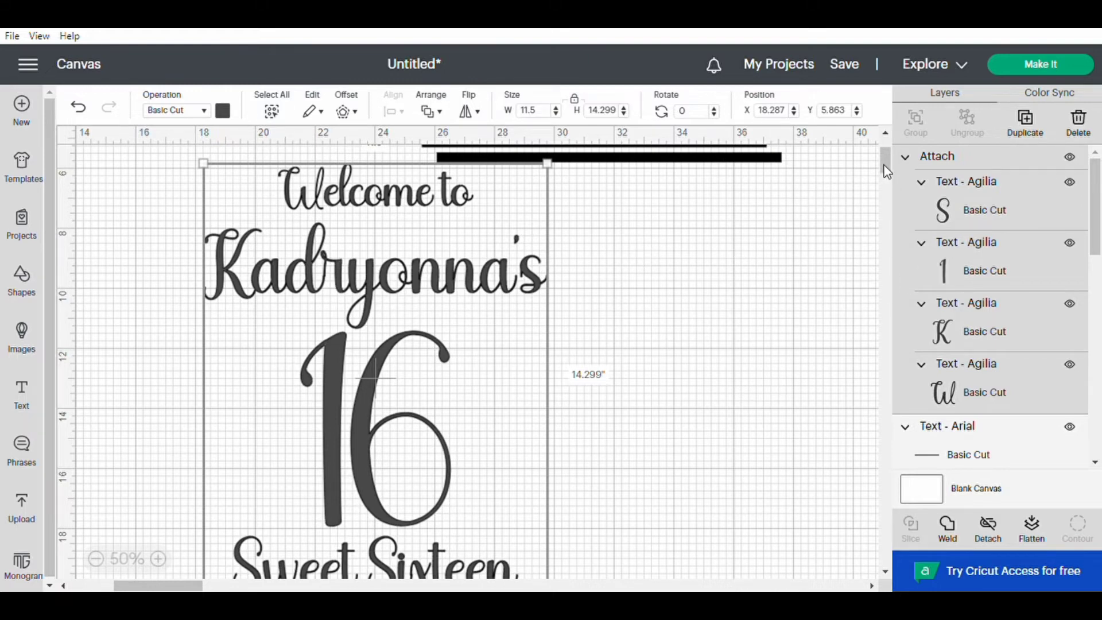
pyautogui.moveTo(887, 170); pyautogui.dragTo(891, 112)
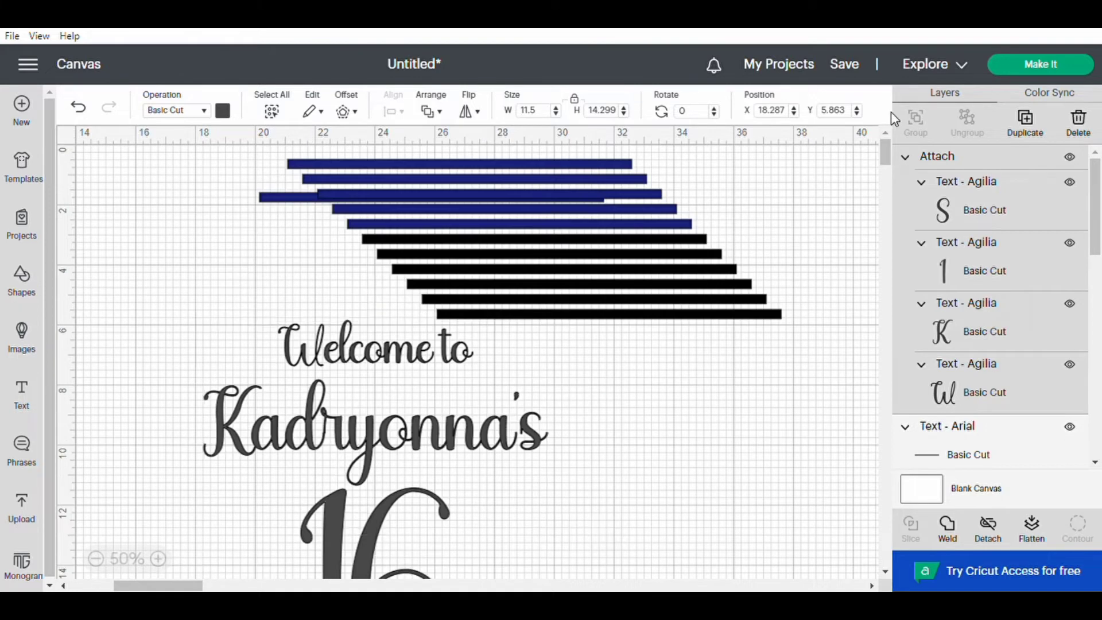
pyautogui.click(1055, 66)
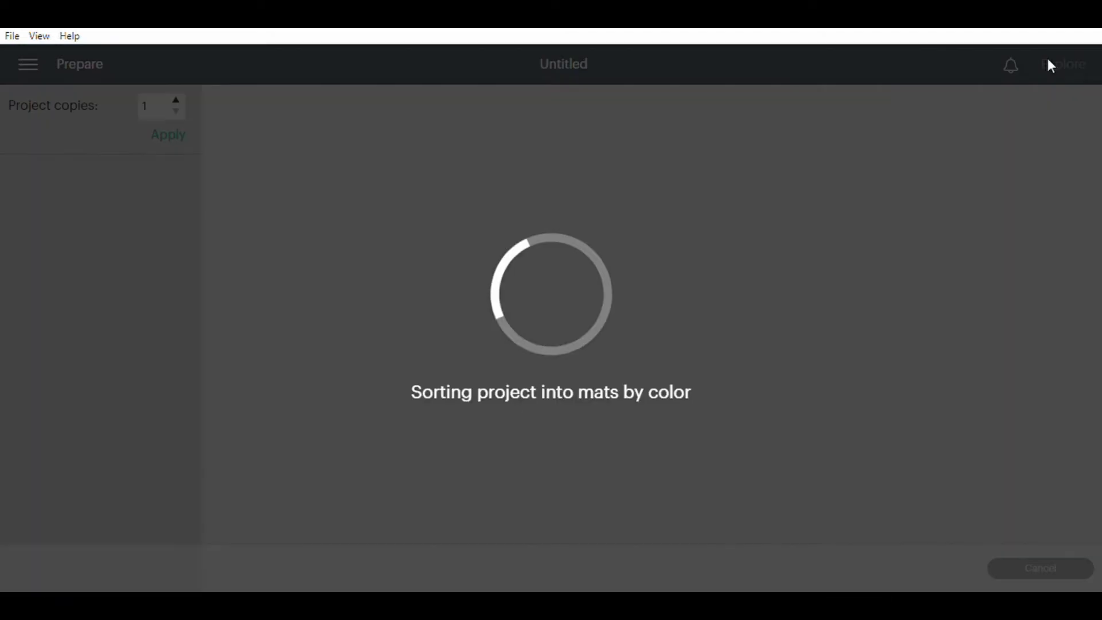